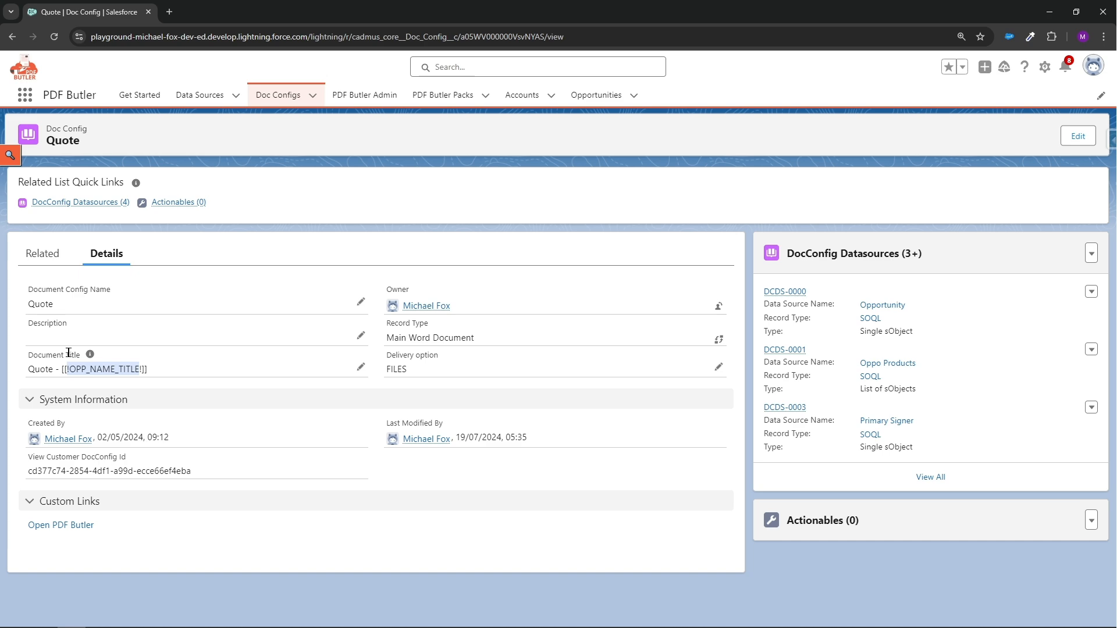
Append the merge field [[!currentdatetime!]] to the Quote doc config's Document Title and save the record
{"action": "left_click", "coordinate": [165, 371]}
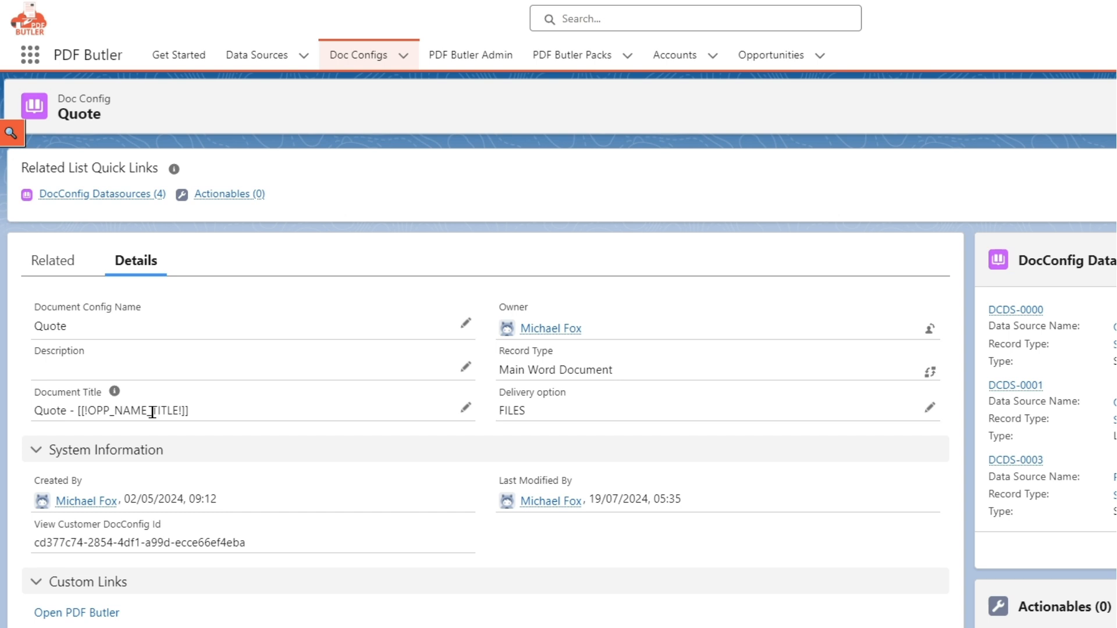
{"action": "double_click", "coordinate": [128, 381]}
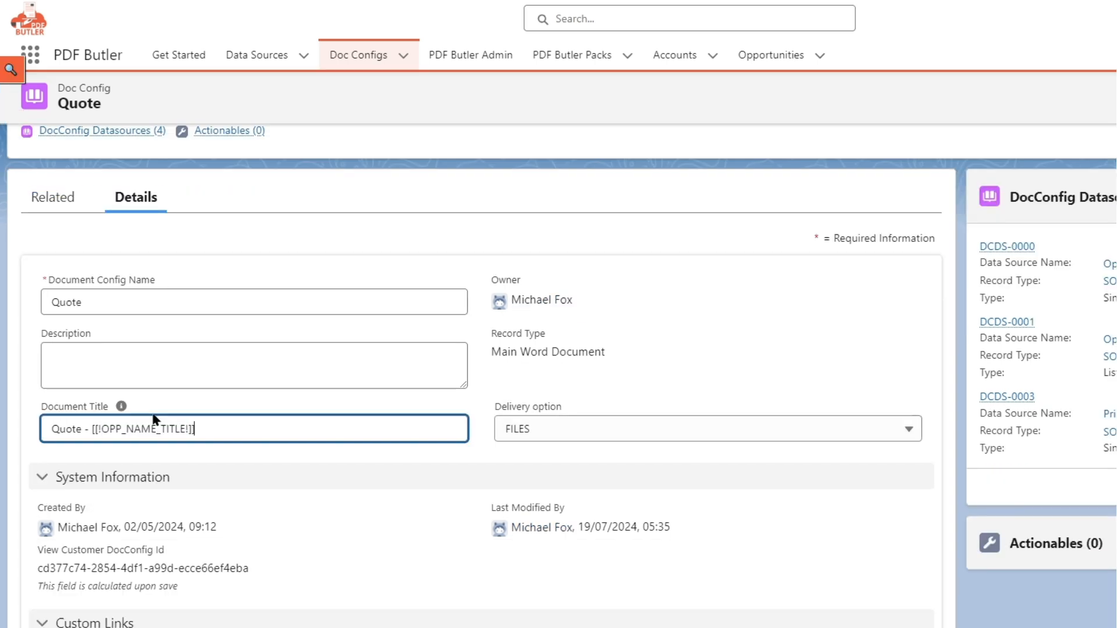
{"action": "double_click", "coordinate": [162, 429]}
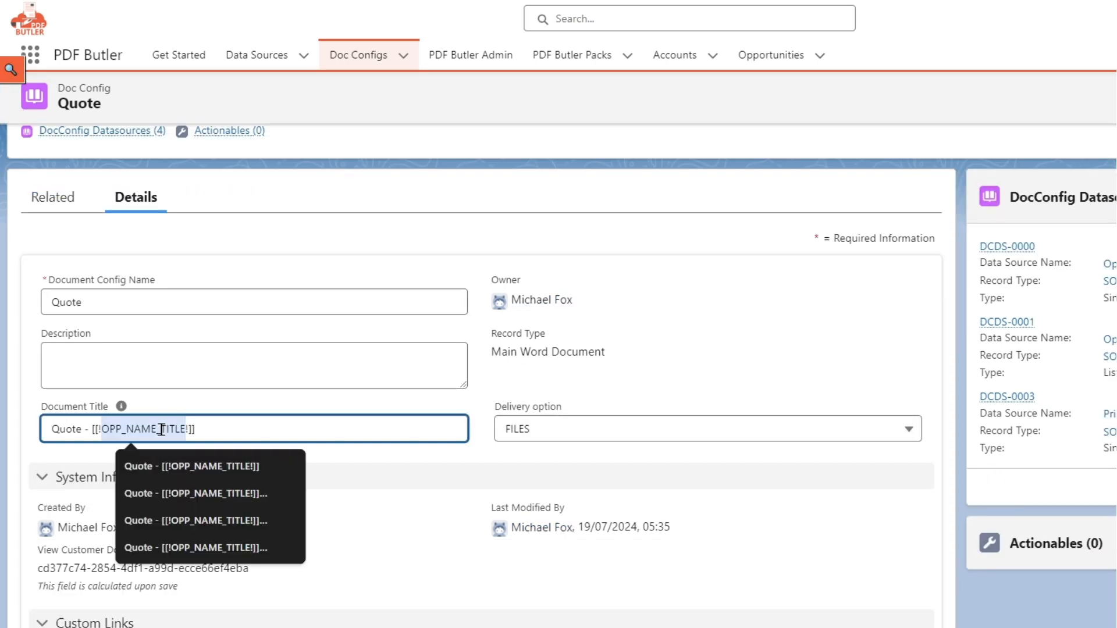
{"action": "left_click", "coordinate": [261, 427]}
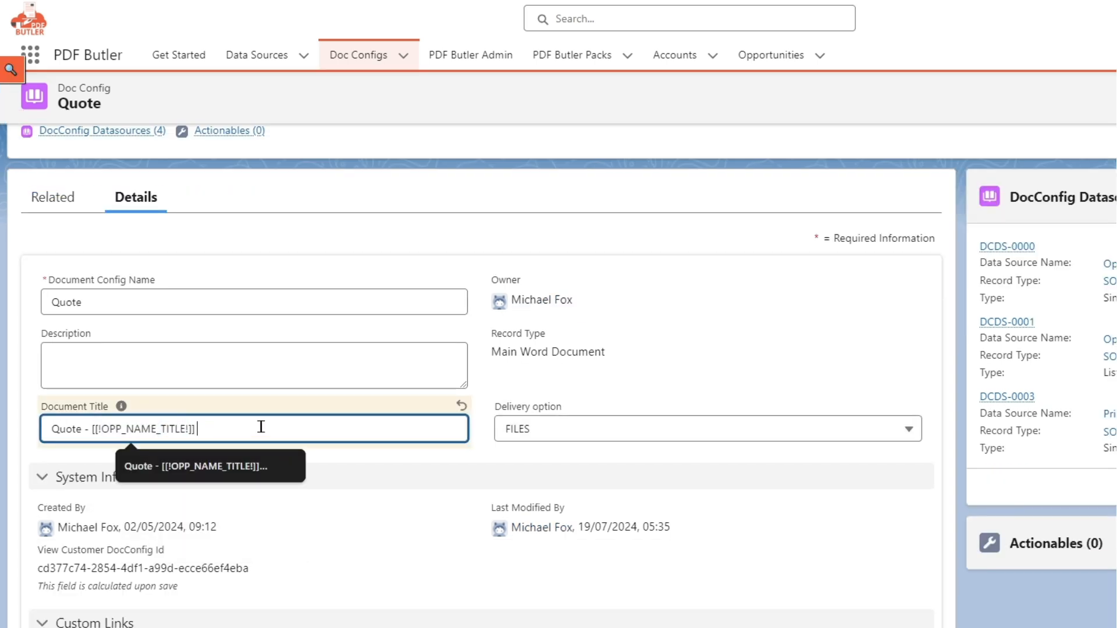
{"action": "type", "text": "[[!currentad"}
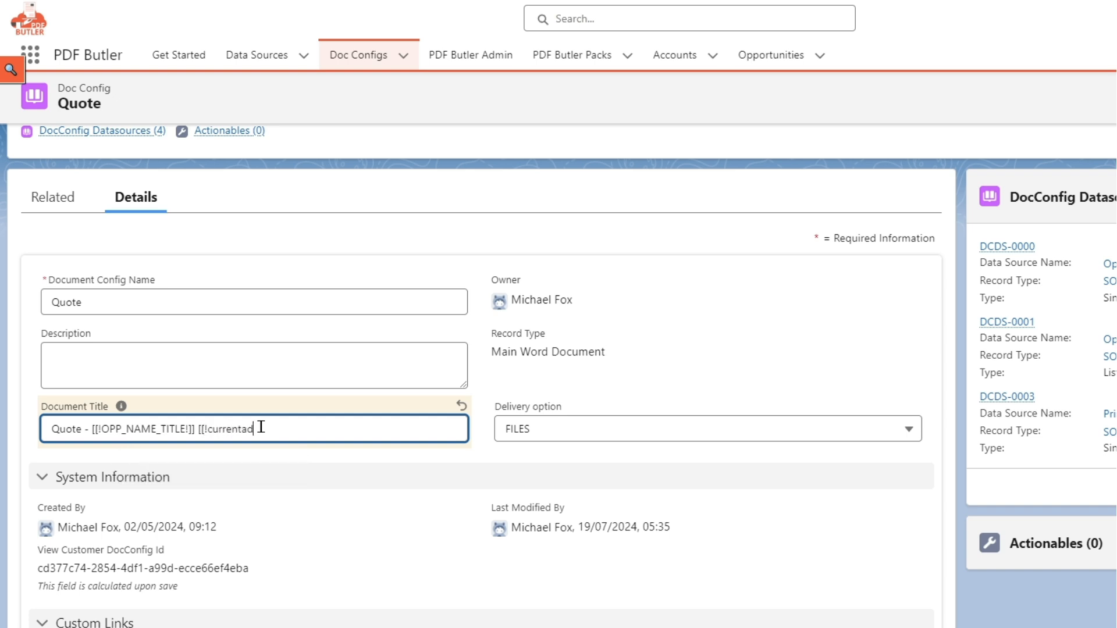
{"action": "key", "text": "BackSpace"}
{"action": "key", "text": "BackSpace"}
{"action": "type", "text": "datetime!]]"}
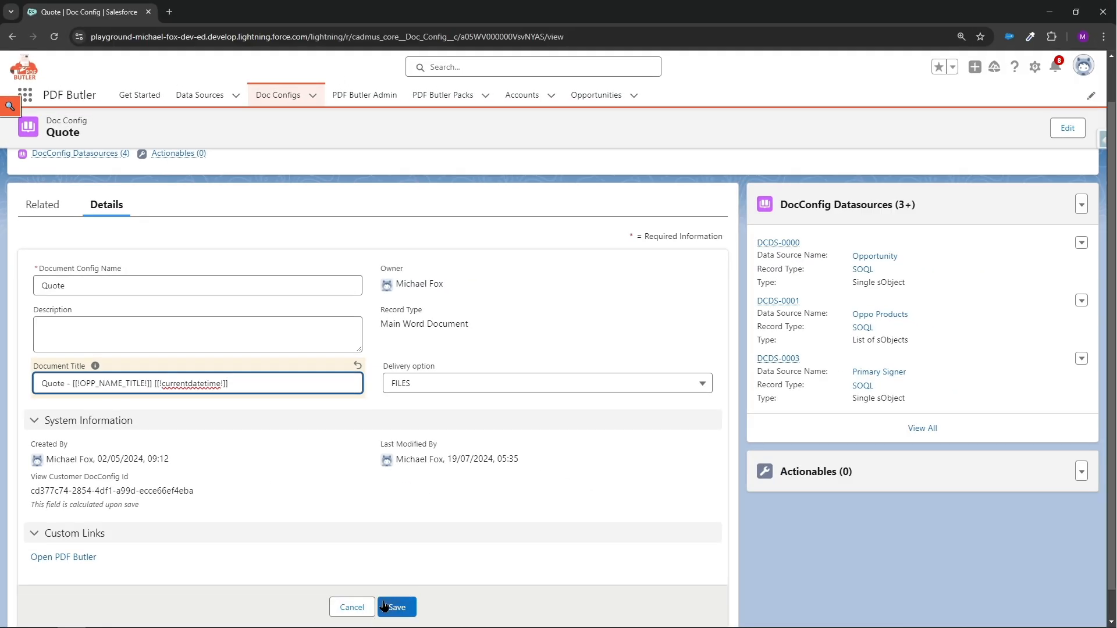
{"action": "left_click", "coordinate": [387, 608]}
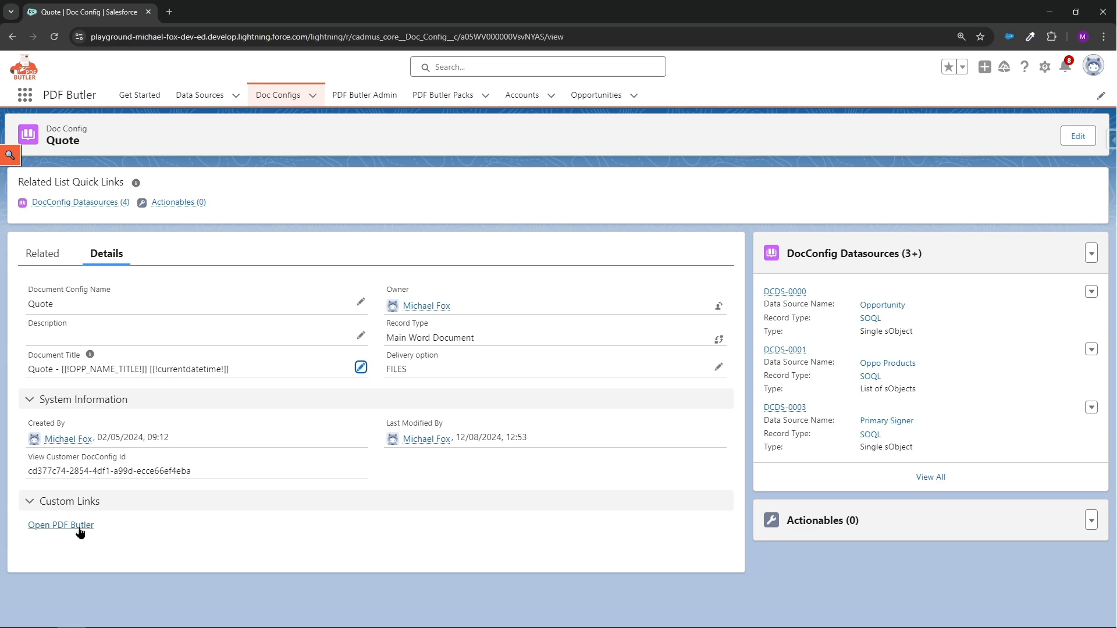
Open the Quote doc config in PDF Butler and select currentdatetime in the record's Document Title
{"action": "left_click", "coordinate": [79, 527]}
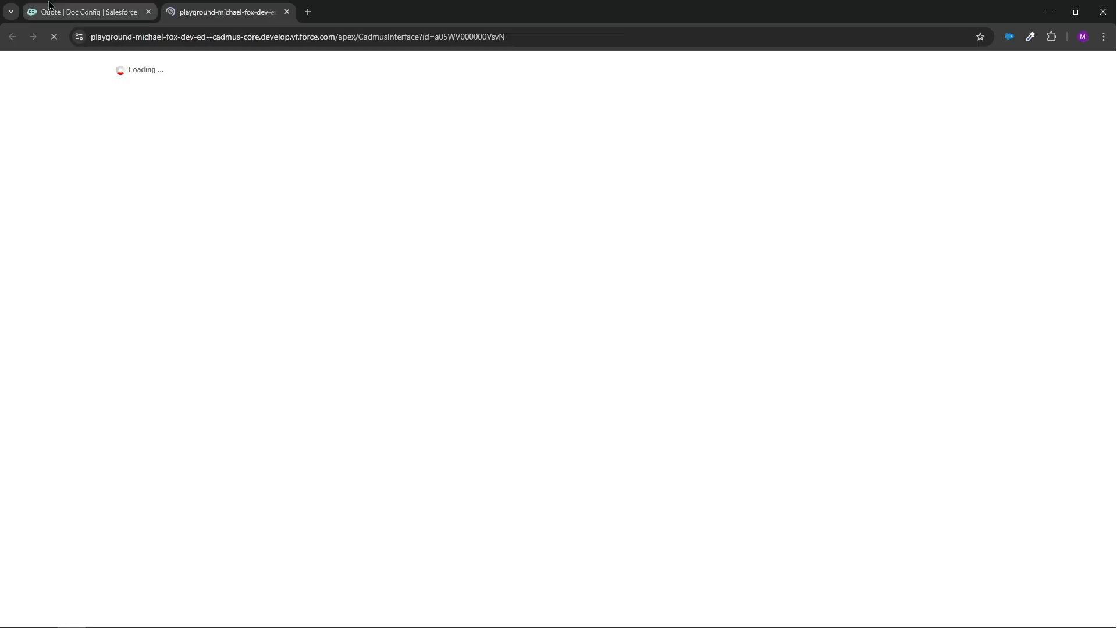
{"action": "left_click", "coordinate": [93, 11]}
{"action": "double_click", "coordinate": [195, 369]}
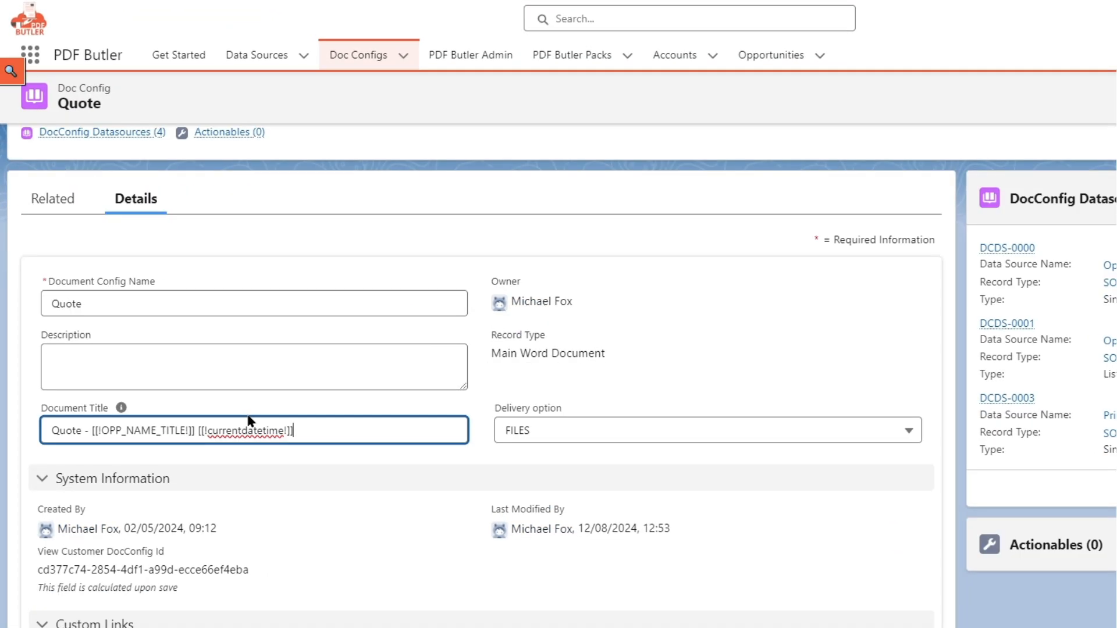
{"action": "double_click", "coordinate": [253, 431]}
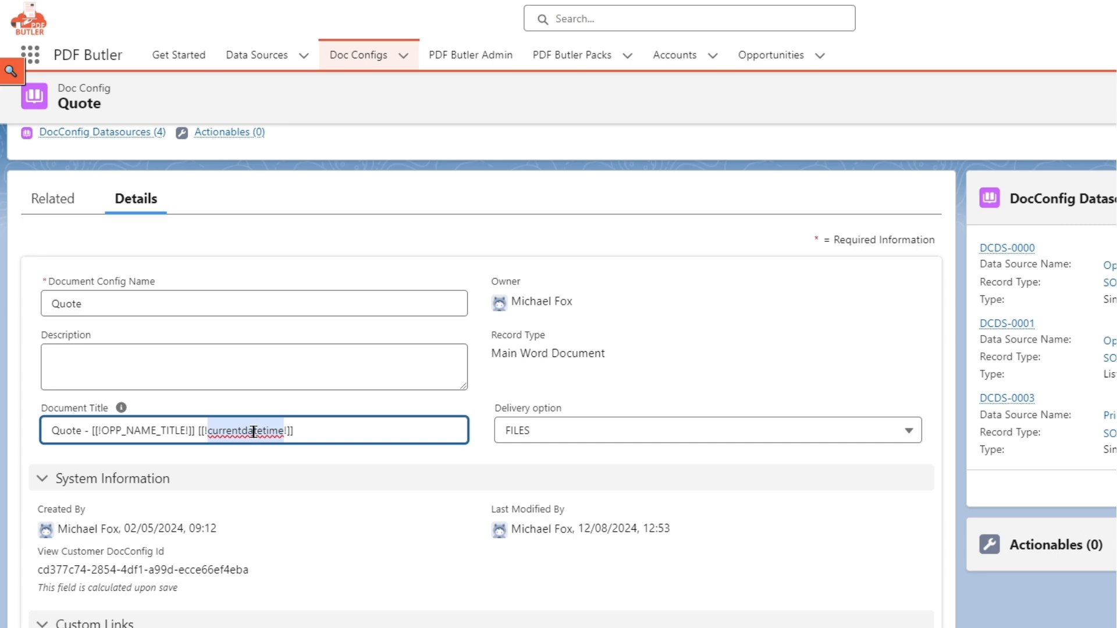
{"action": "key", "text": "Return"}
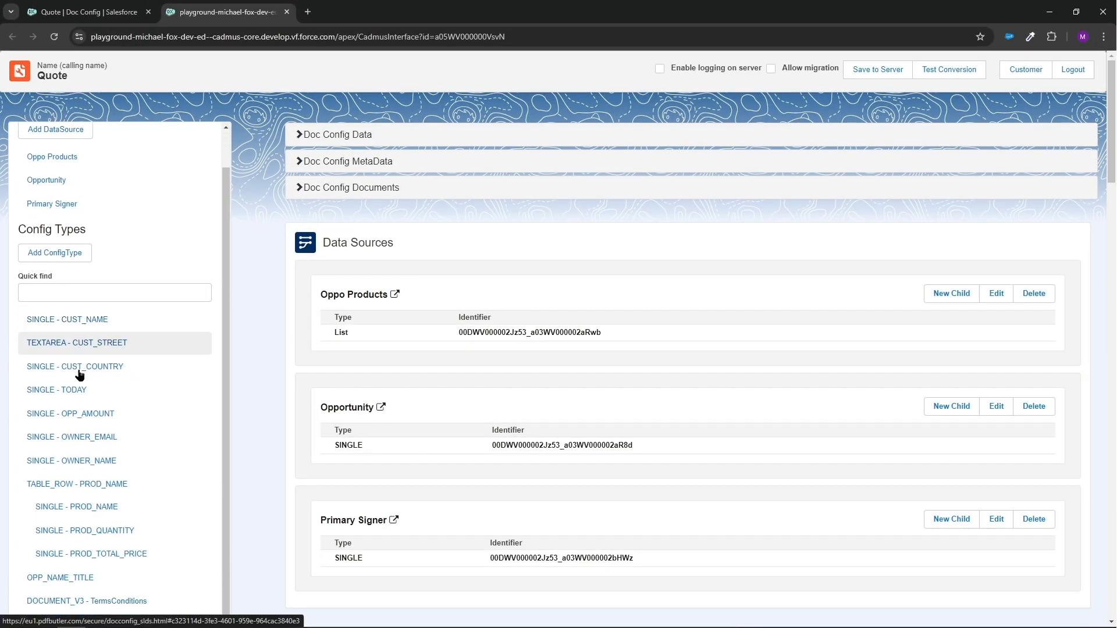
Examine the OPP_NAME_TITLE config type's type, datasource, datasource field and merge field
{"action": "scroll", "coordinate": [87, 384], "scroll_direction": "down", "scroll_amount": 1}
{"action": "left_click", "coordinate": [76, 573]}
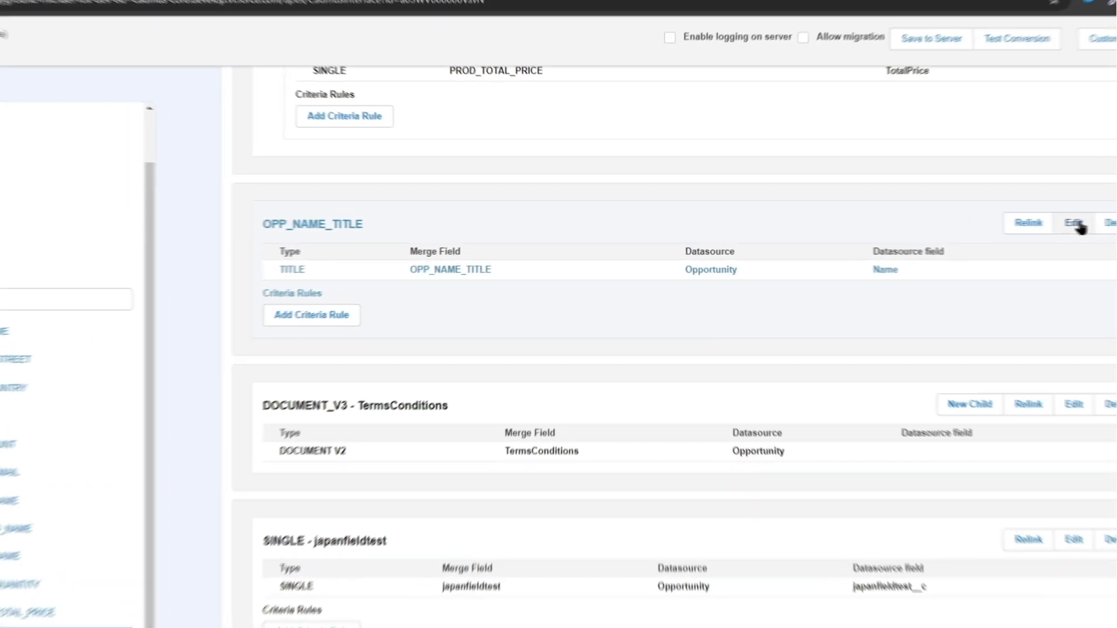
{"action": "left_click", "coordinate": [996, 223]}
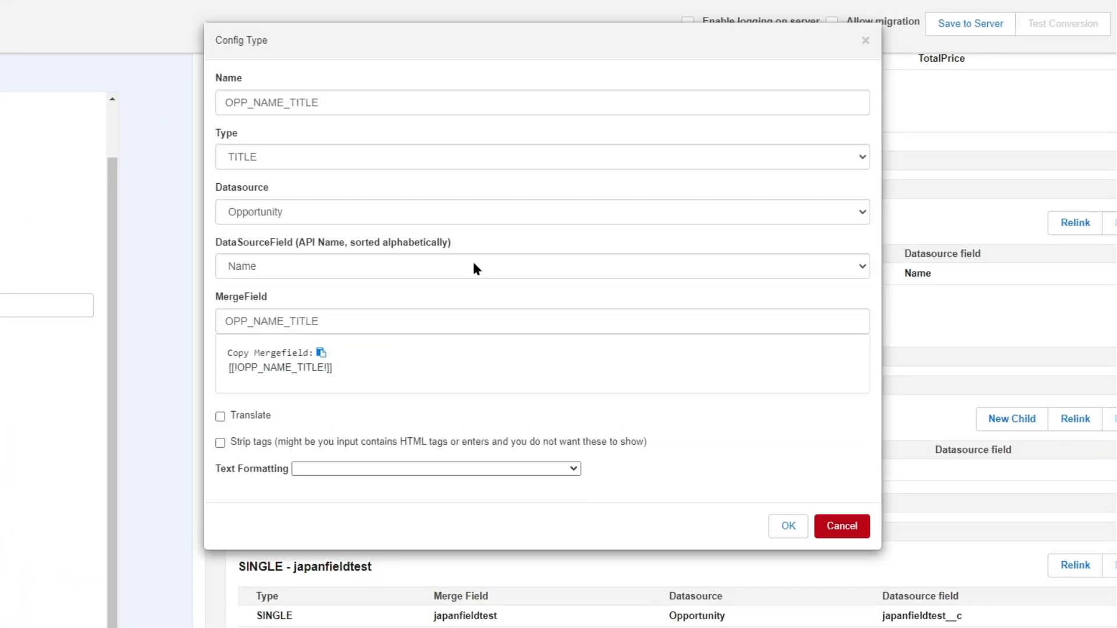
{"action": "left_click", "coordinate": [255, 164]}
{"action": "left_click", "coordinate": [256, 163]}
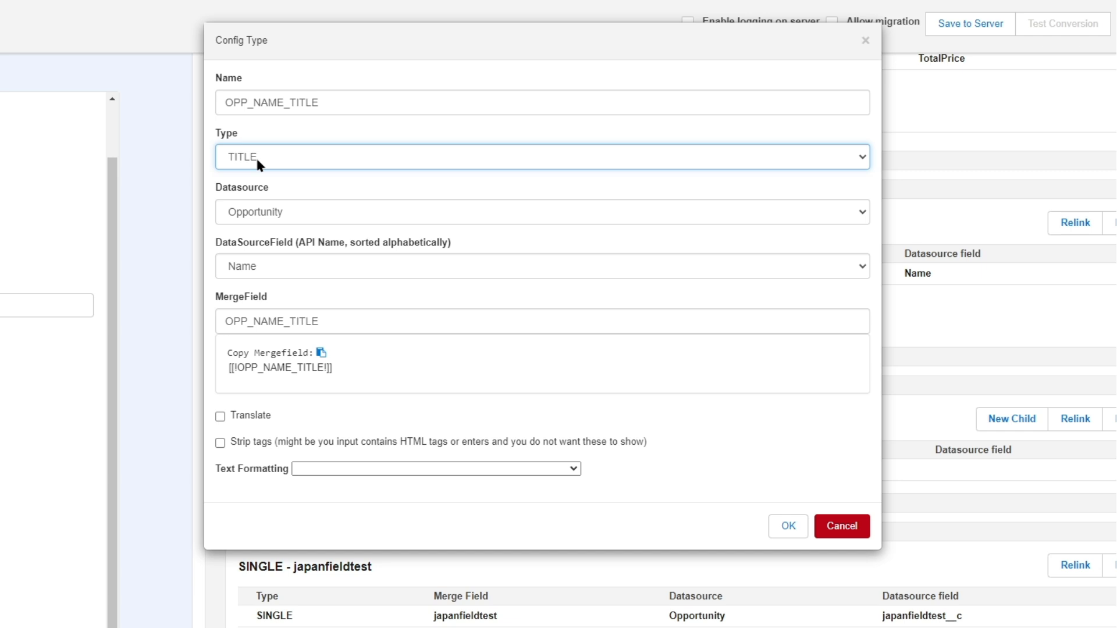
{"action": "left_click", "coordinate": [267, 214]}
{"action": "left_click", "coordinate": [267, 214]}
{"action": "left_click", "coordinate": [286, 271]}
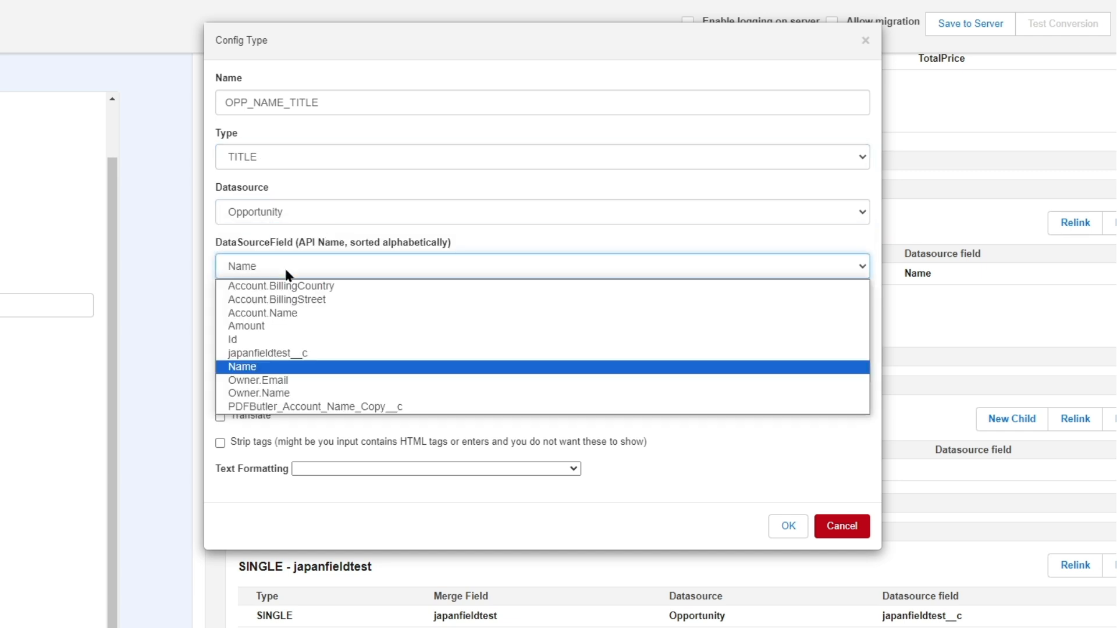
{"action": "left_click", "coordinate": [286, 273]}
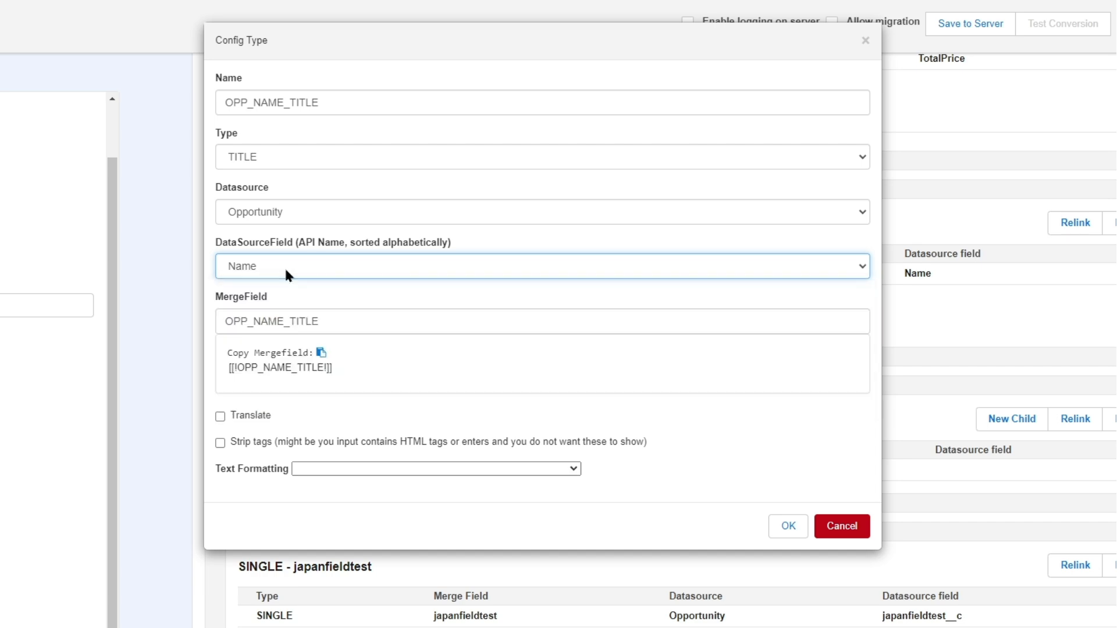
{"action": "double_click", "coordinate": [274, 322]}
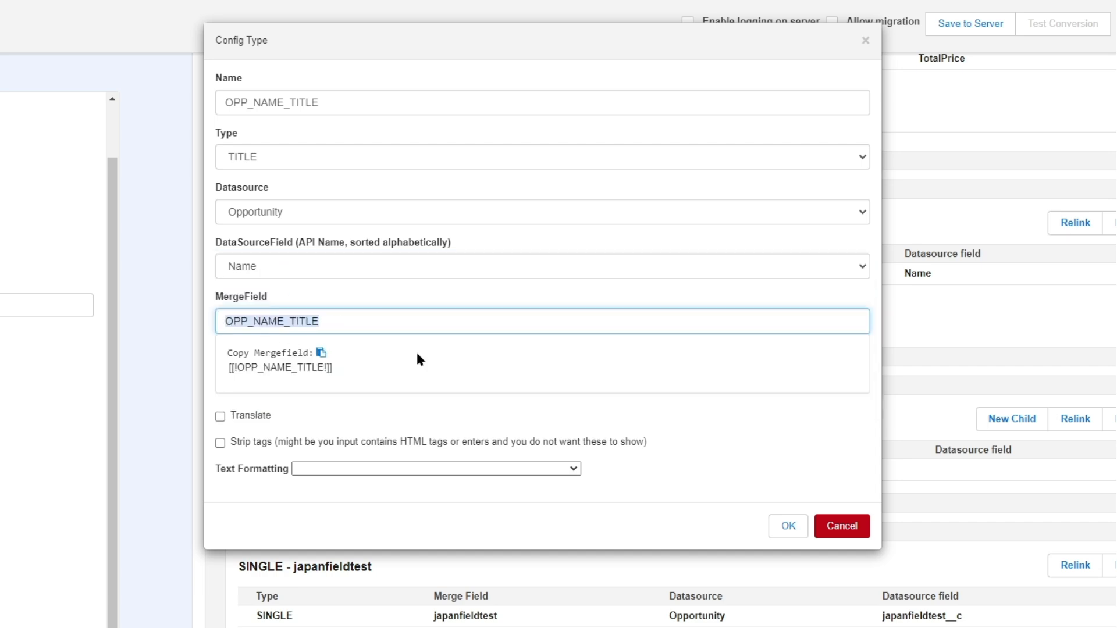
{"action": "left_click", "coordinate": [782, 528]}
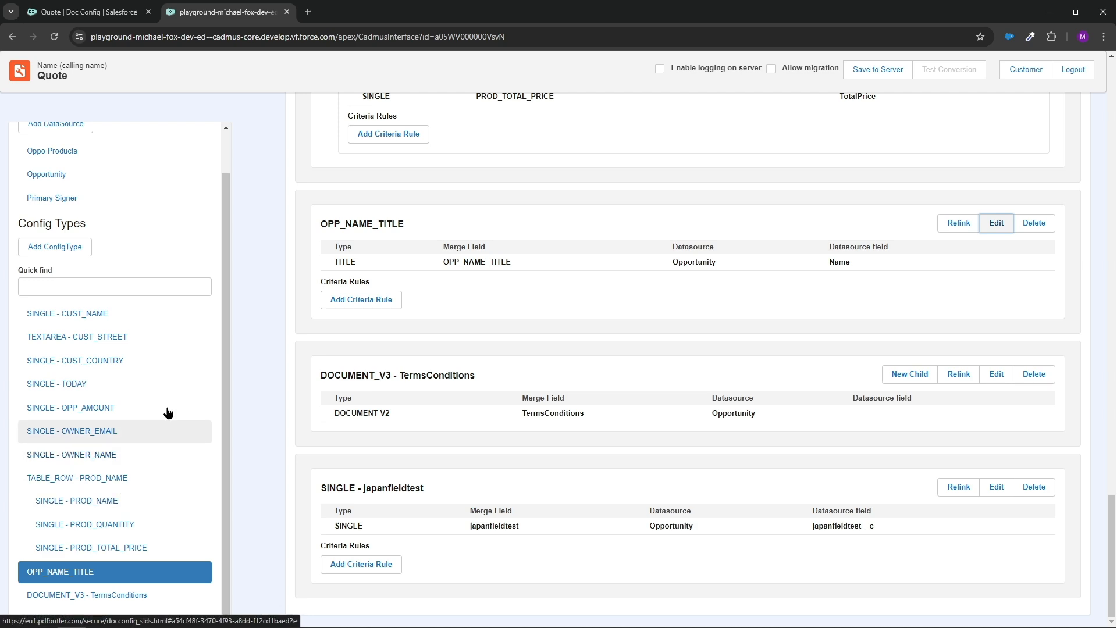
Start a new config type of type TITLE with datasource Cadmus constants and datasource field $Now
{"action": "left_click", "coordinate": [70, 247]}
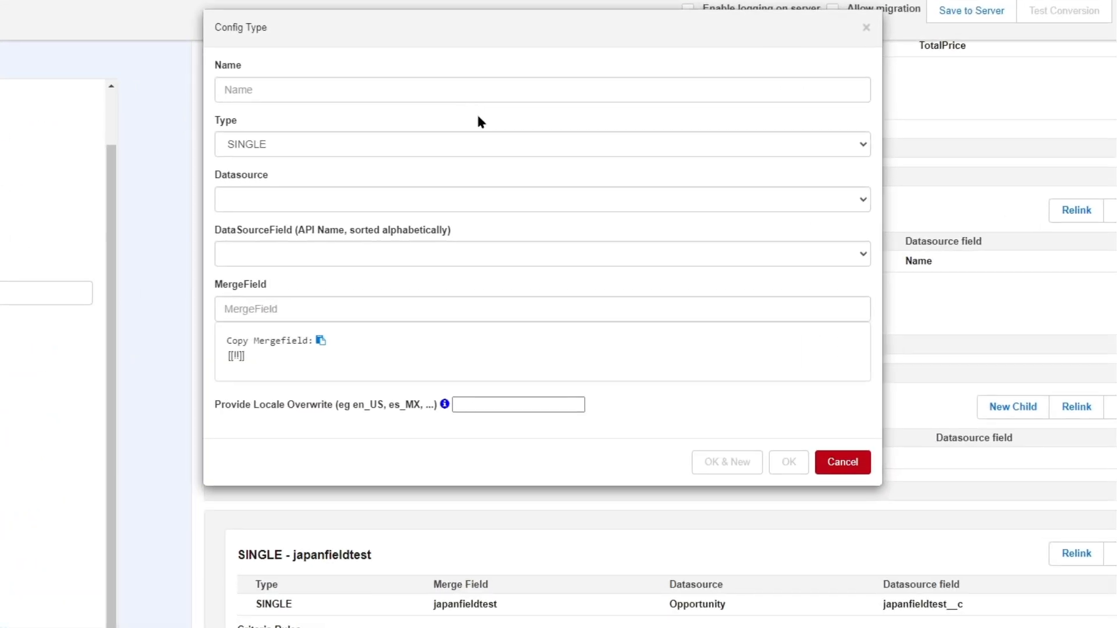
{"action": "left_click", "coordinate": [494, 146]}
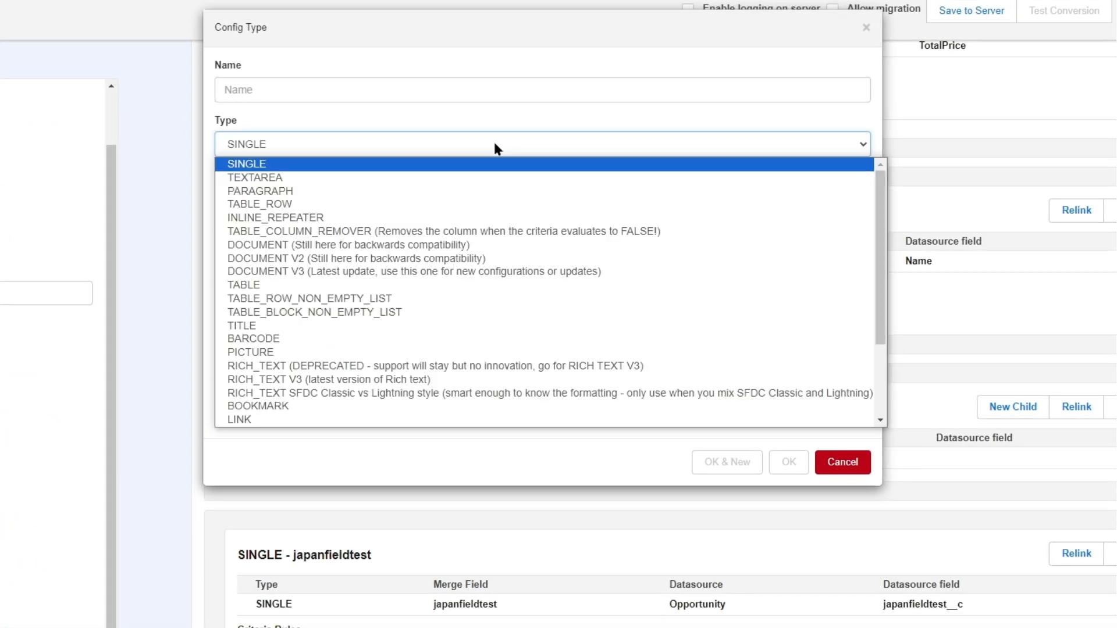
{"action": "left_click", "coordinate": [407, 324]}
{"action": "left_click", "coordinate": [372, 199]}
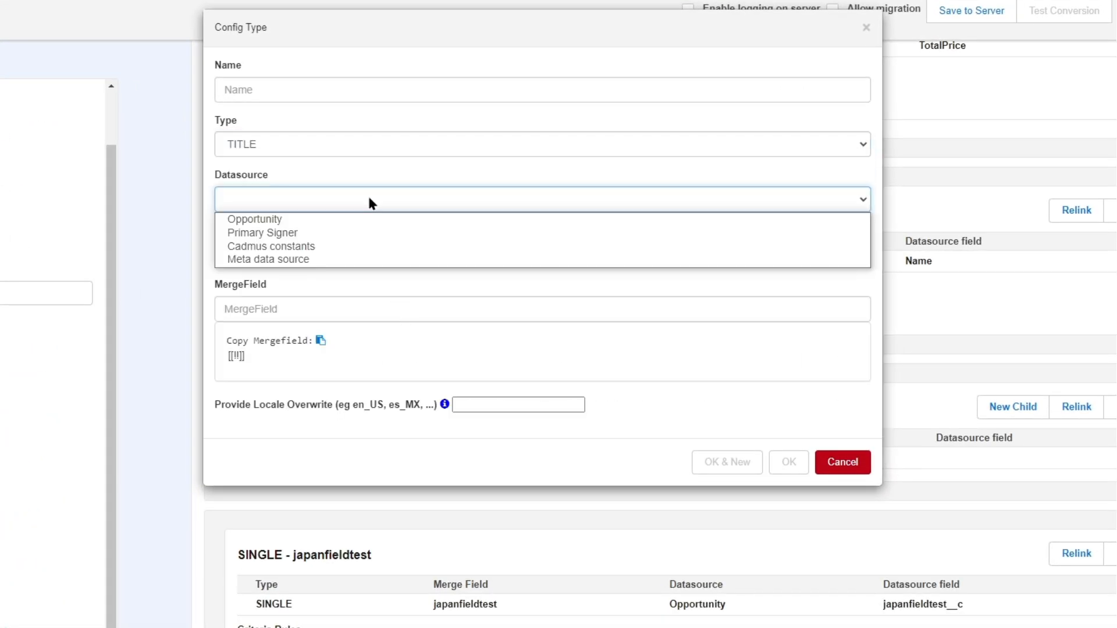
{"action": "left_click", "coordinate": [376, 252]}
{"action": "left_click", "coordinate": [384, 254]}
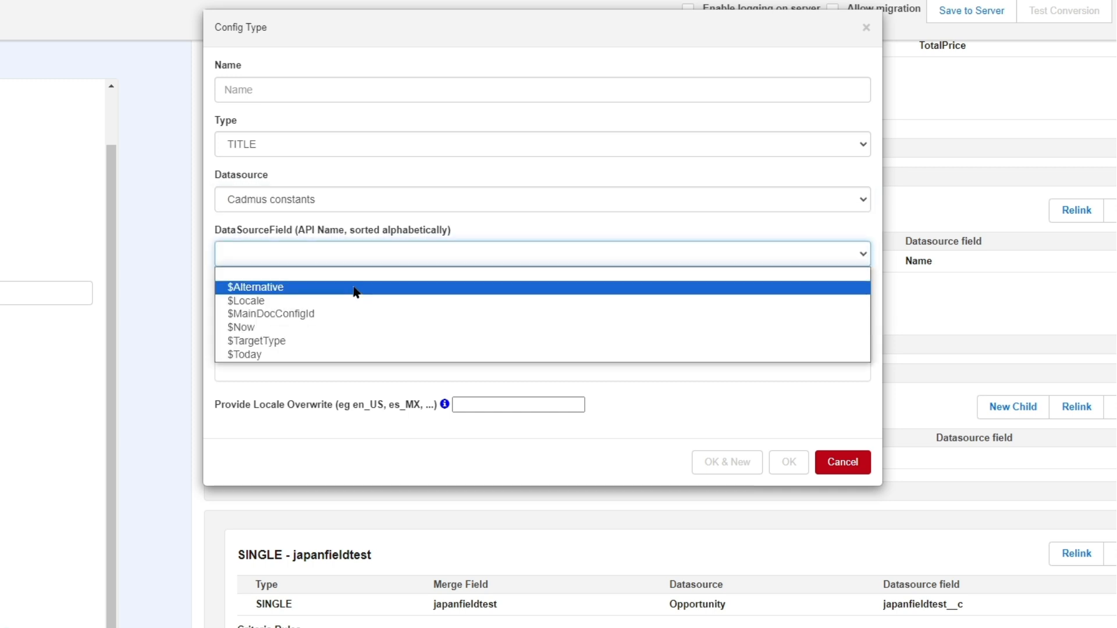
{"action": "left_click", "coordinate": [373, 329]}
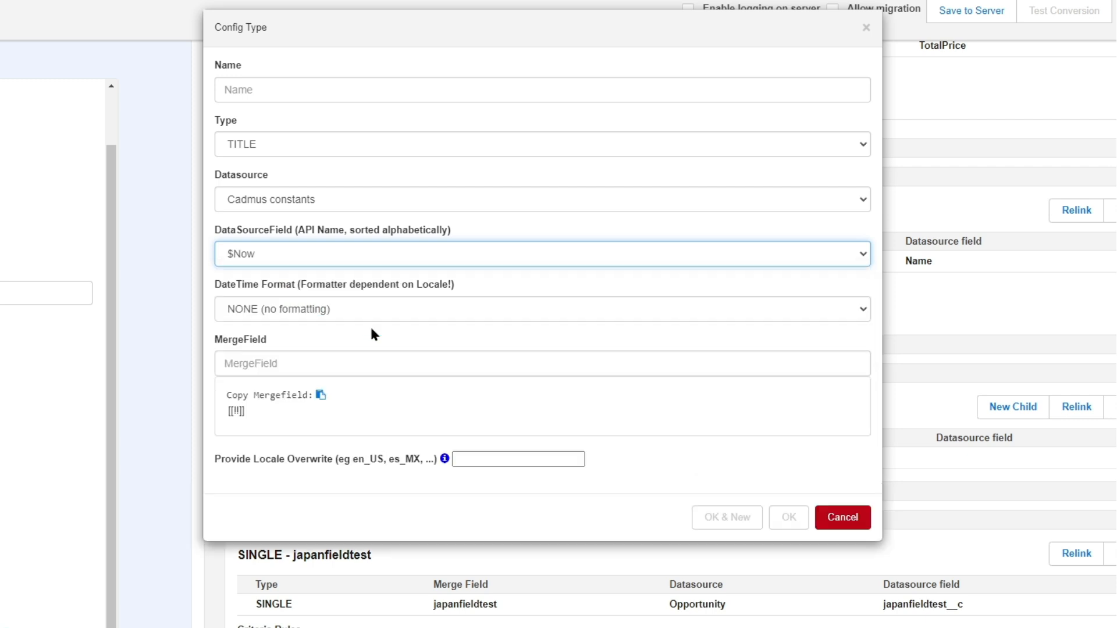
Set the new config type's DateTime format to CUSTOM
{"action": "left_click", "coordinate": [334, 309]}
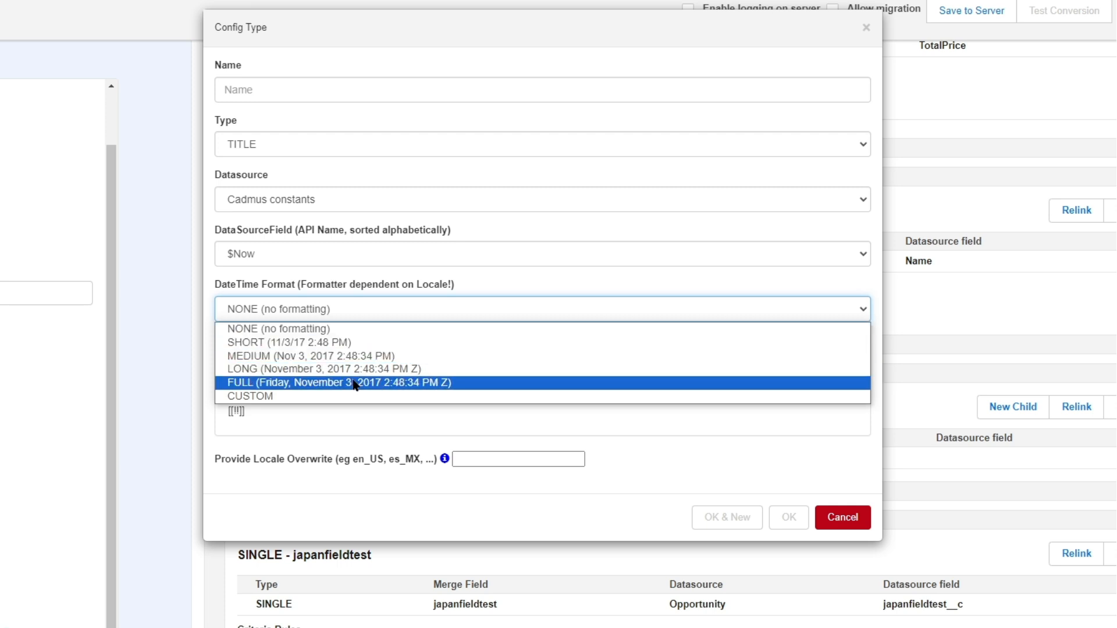
{"action": "left_click", "coordinate": [271, 400]}
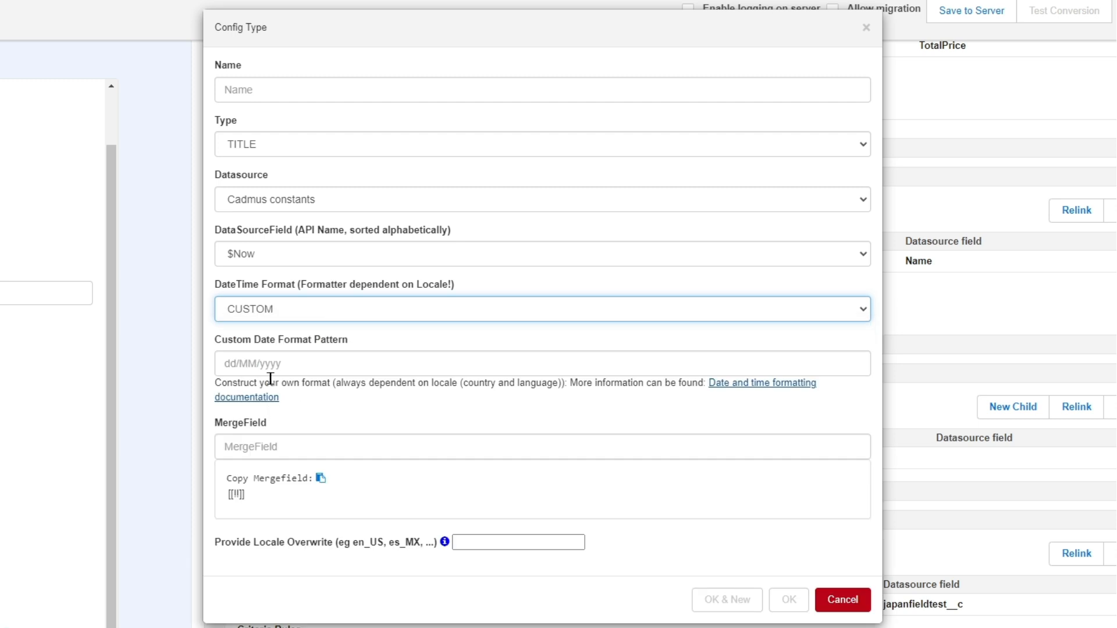
{"action": "left_click", "coordinate": [280, 358]}
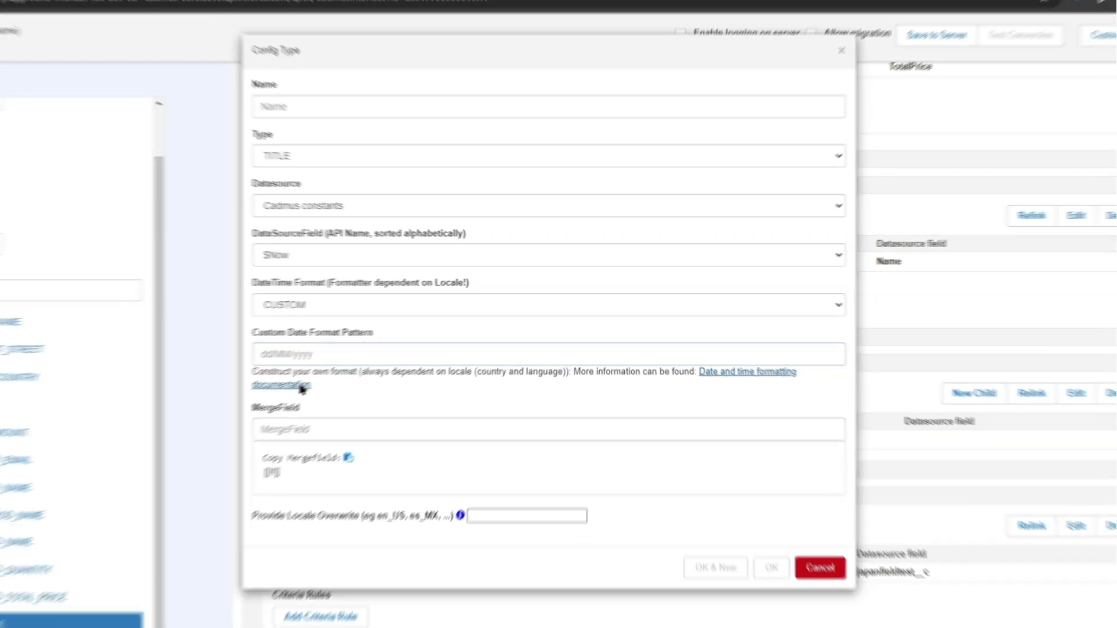
Consult the date and time formatting documentation for the table of customized patterns and outputs
{"action": "left_click", "coordinate": [267, 398]}
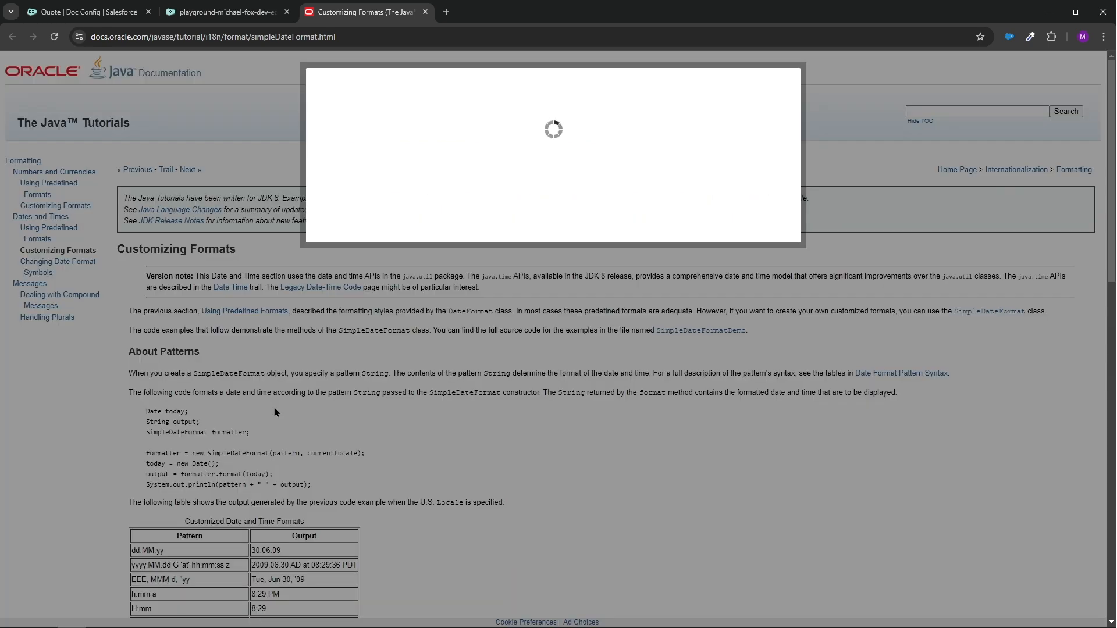
{"action": "left_click", "coordinate": [337, 224]}
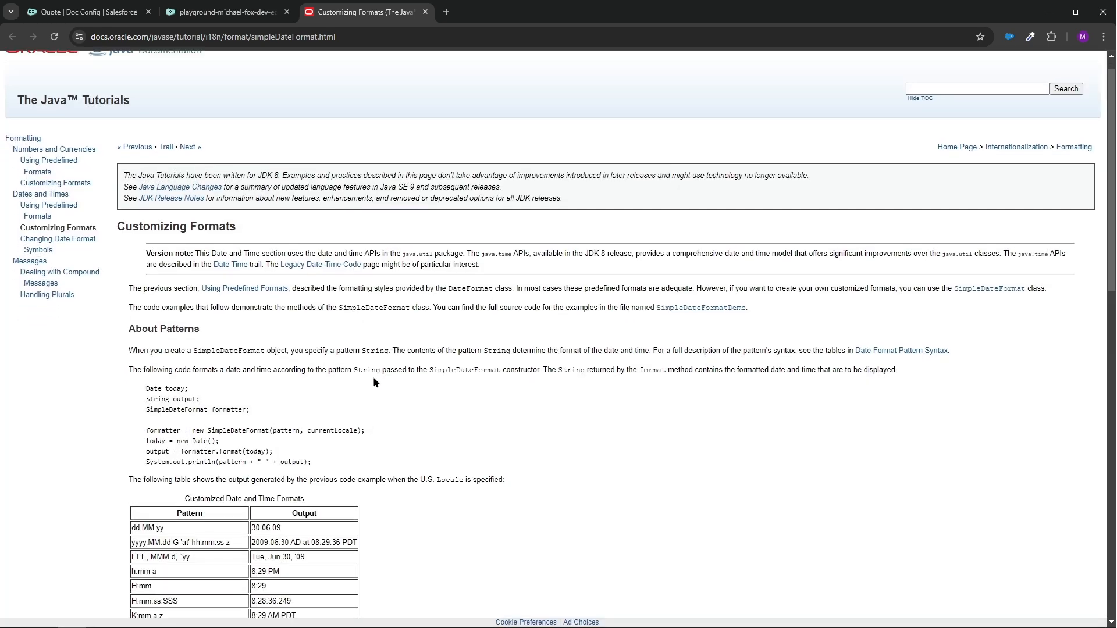
{"action": "scroll", "coordinate": [372, 376], "scroll_direction": "down", "scroll_amount": 4}
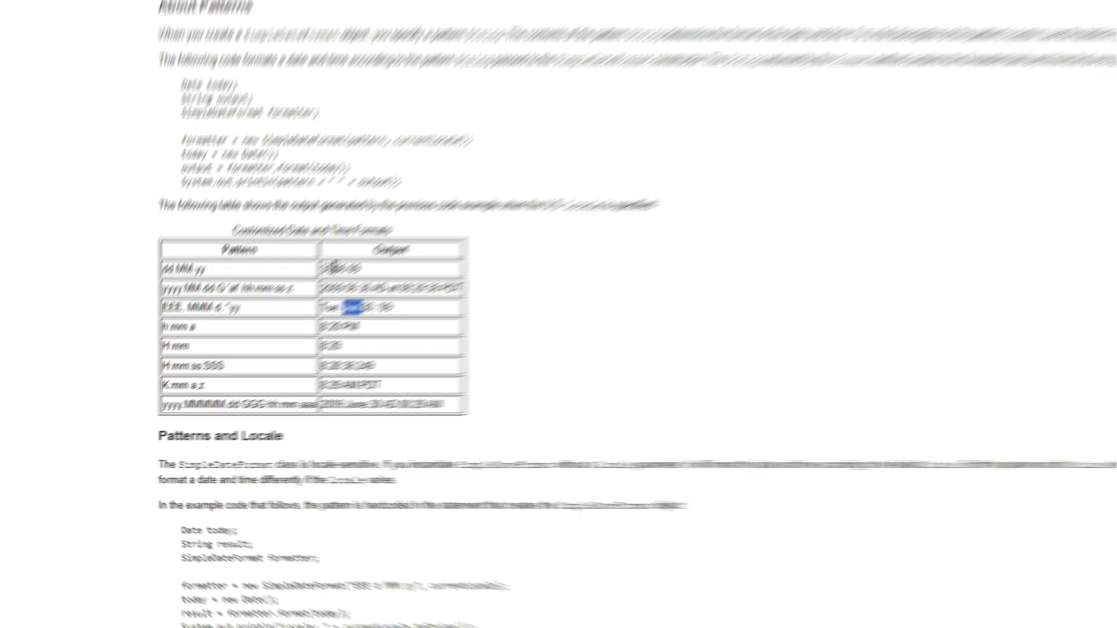
{"action": "left_click", "coordinate": [241, 19]}
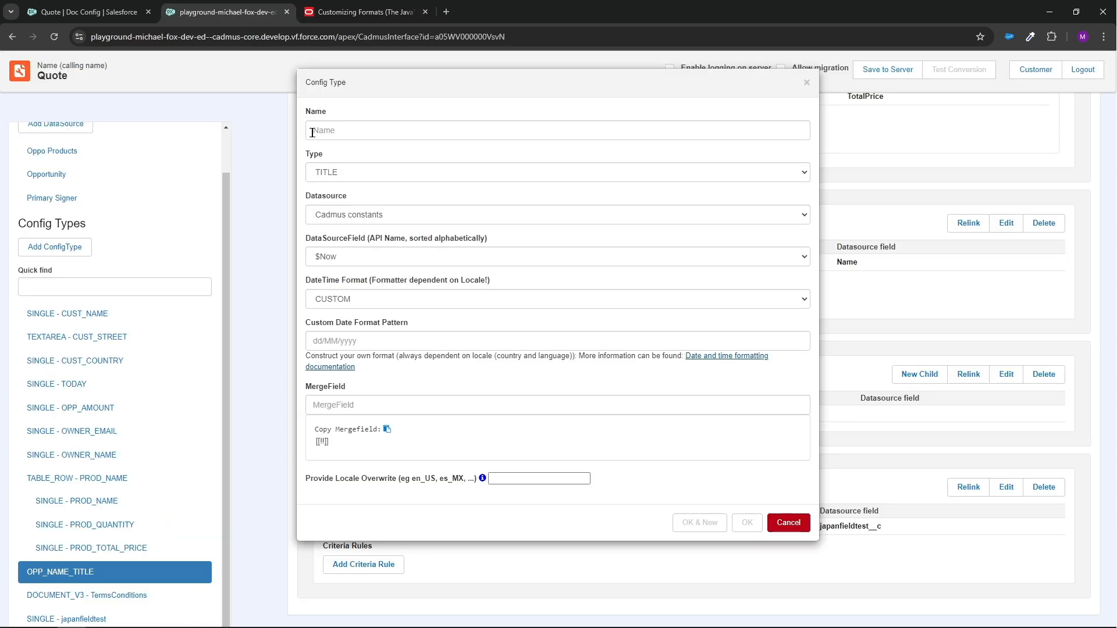
Set the custom date format pattern to dd-MMM-yy and the merge field to currentdatetime
{"action": "left_click", "coordinate": [375, 335]}
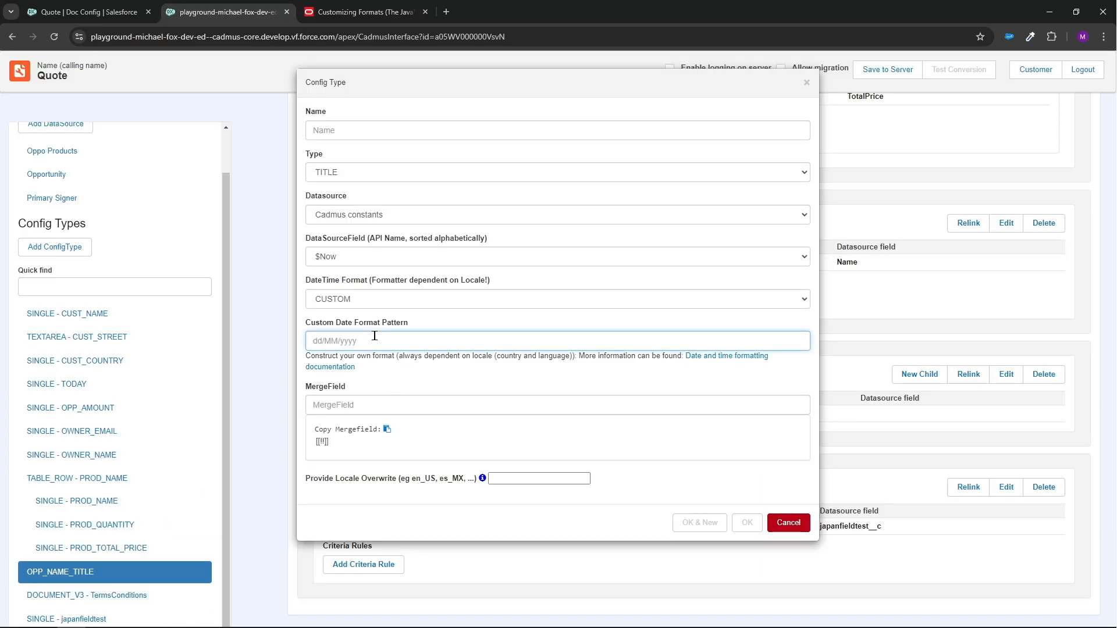
{"action": "type", "text": "dd"}
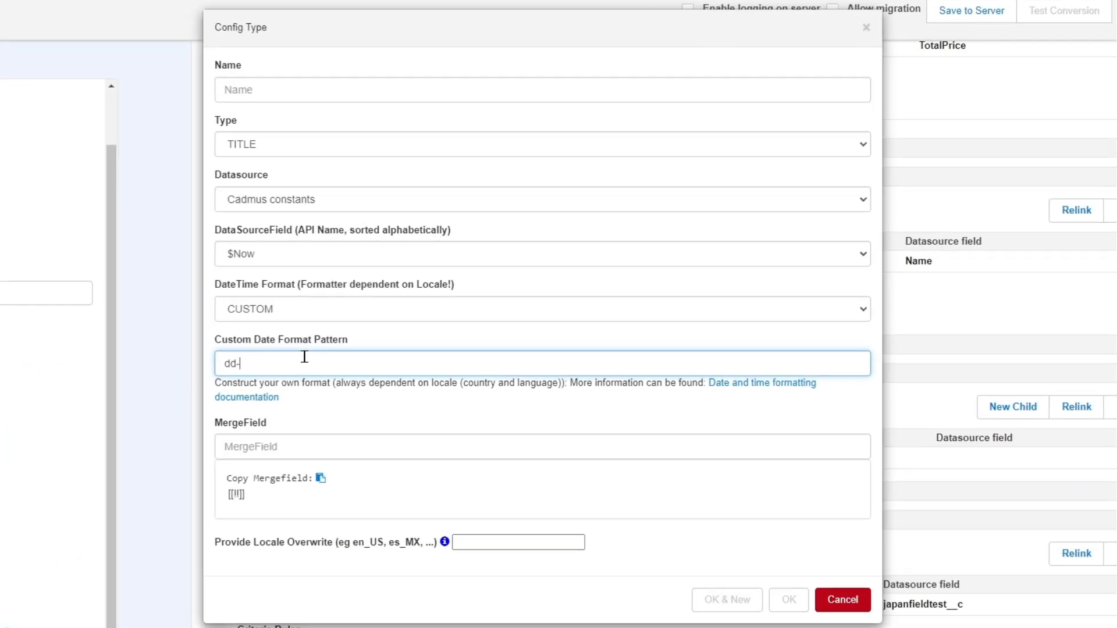
{"action": "type", "text": "-MMM-yy"}
{"action": "left_click", "coordinate": [336, 447]}
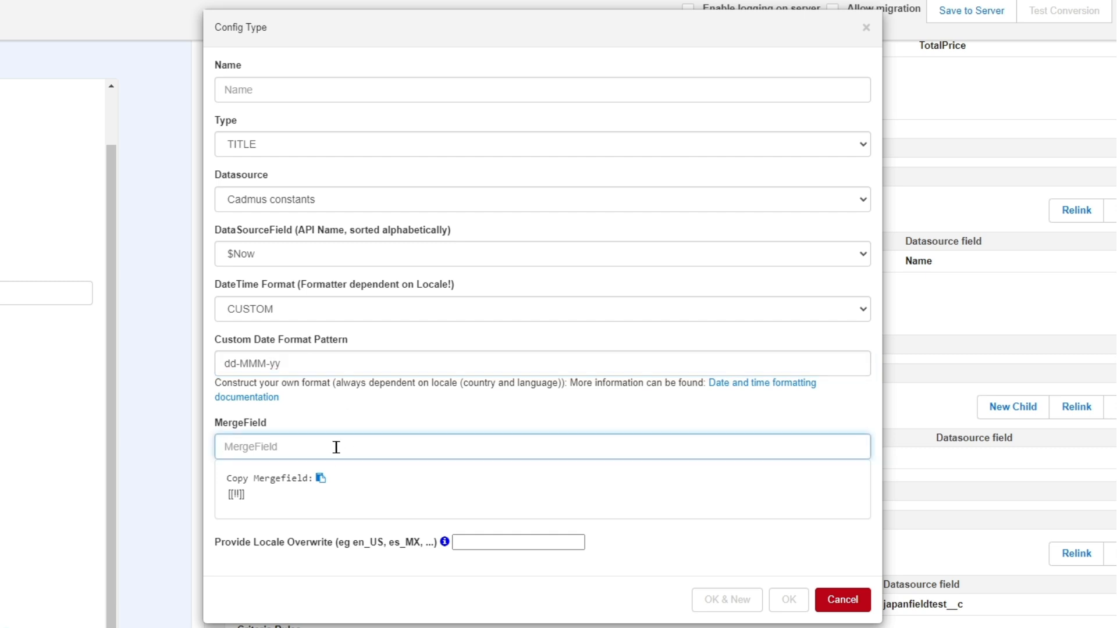
{"action": "type", "text": "cur"}
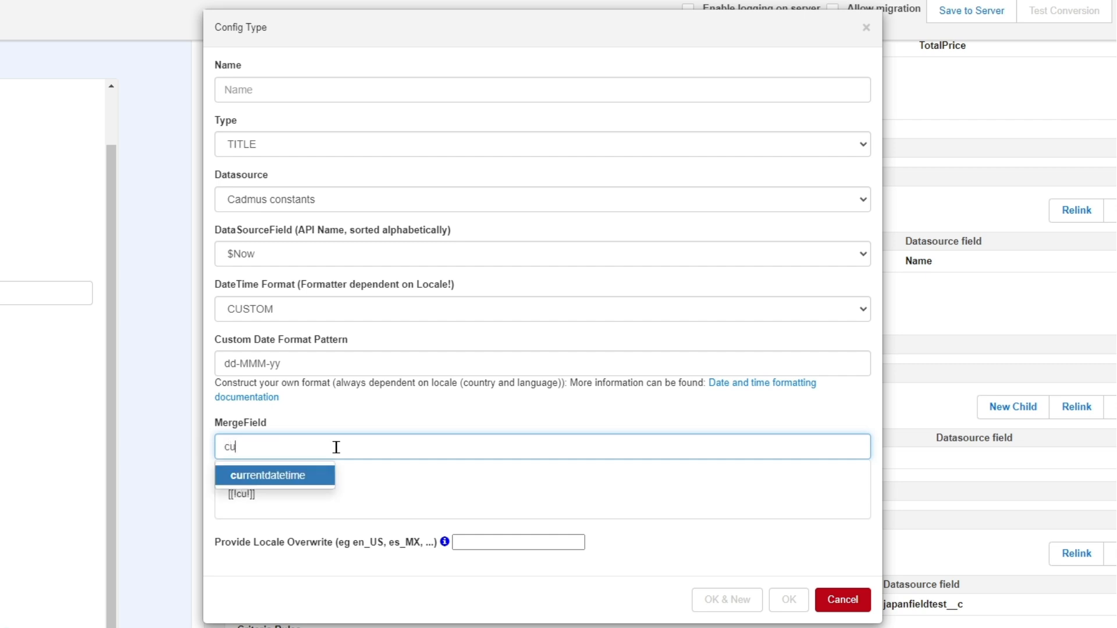
{"action": "left_click", "coordinate": [285, 476]}
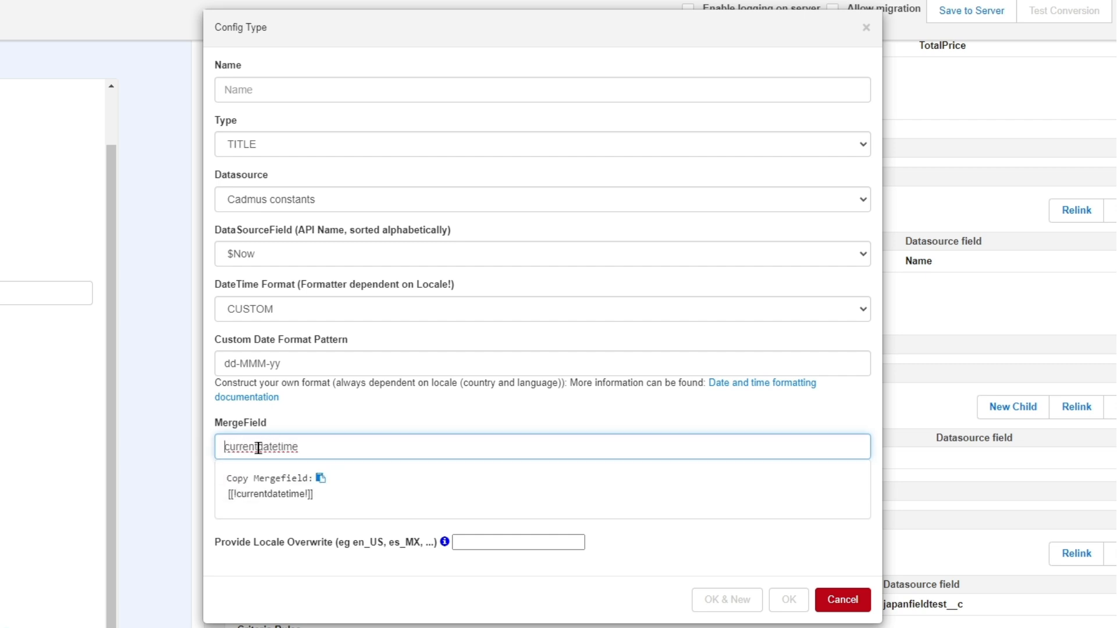
Name the new config type currentdatetime, reusing the merge field text, and save the doc config to the server
{"action": "left_click", "coordinate": [364, 88]}
{"action": "double_click", "coordinate": [302, 447]}
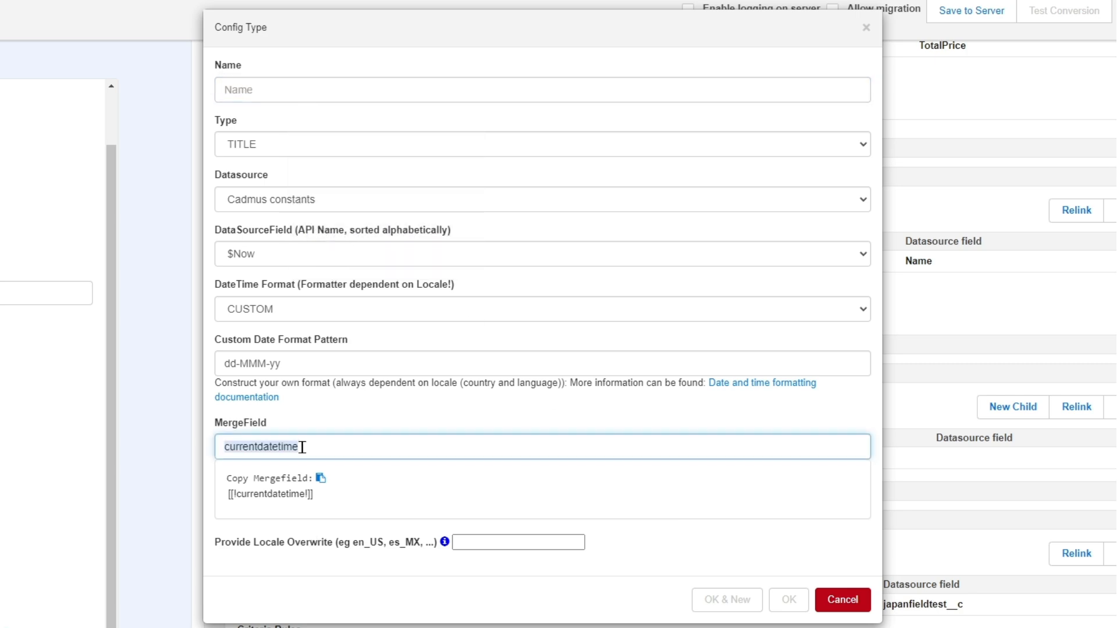
{"action": "key", "text": "ctrl+c"}
{"action": "left_click", "coordinate": [377, 83]}
{"action": "key", "text": "ctrl+v"}
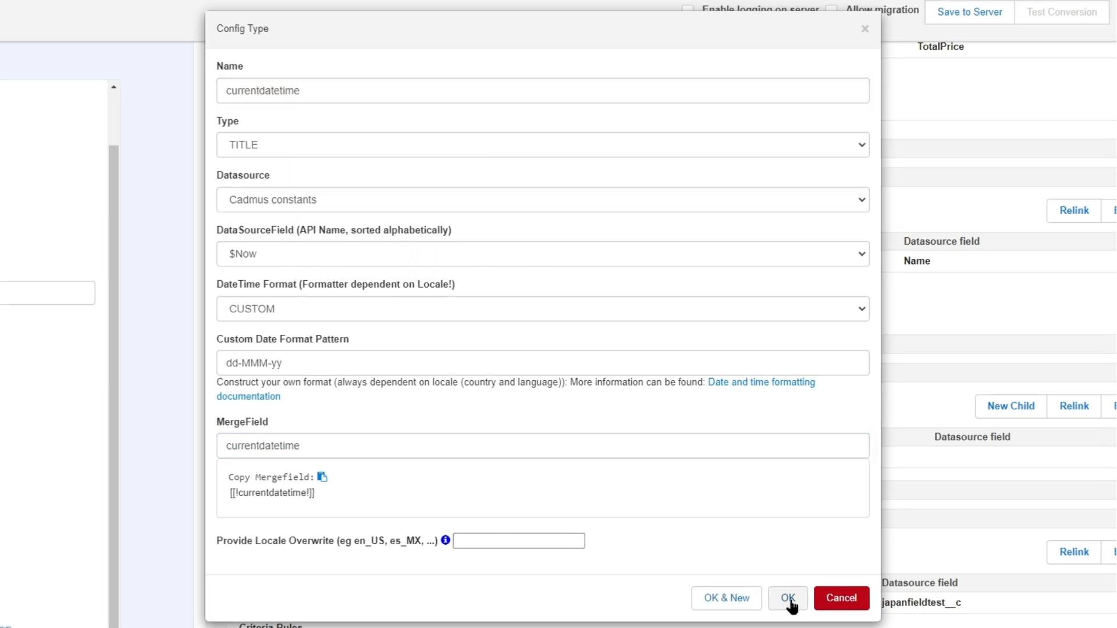
{"action": "left_click", "coordinate": [788, 598]}
{"action": "left_click", "coordinate": [970, 12]}
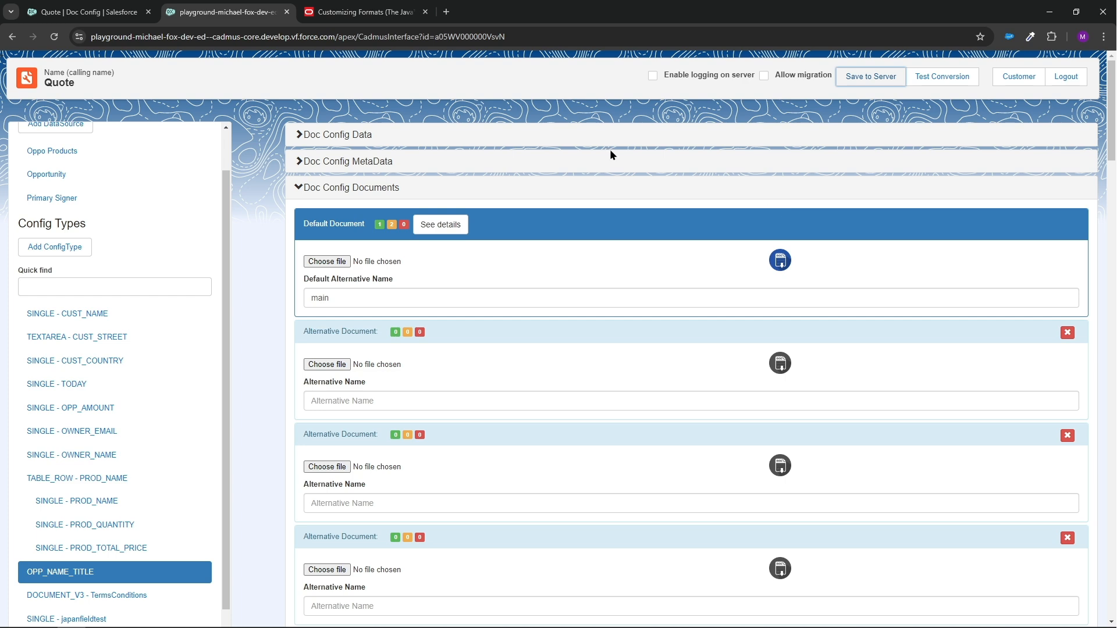
Return to Salesforce and open the details of the Dickenson Mobile Generators opportunity
{"action": "left_click", "coordinate": [111, 13]}
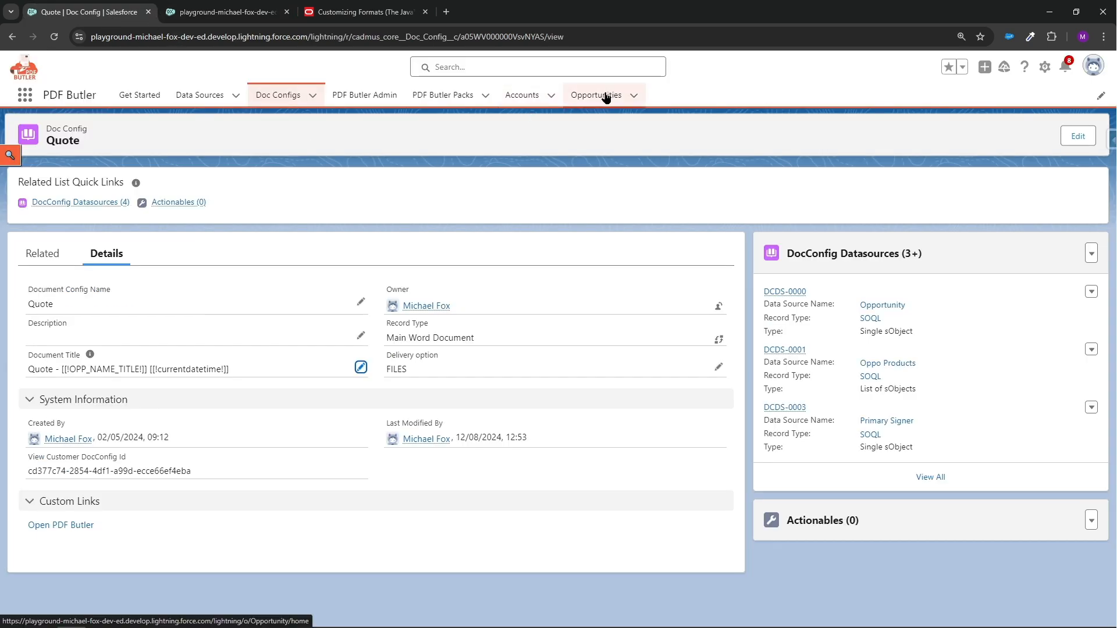
{"action": "left_click", "coordinate": [605, 97]}
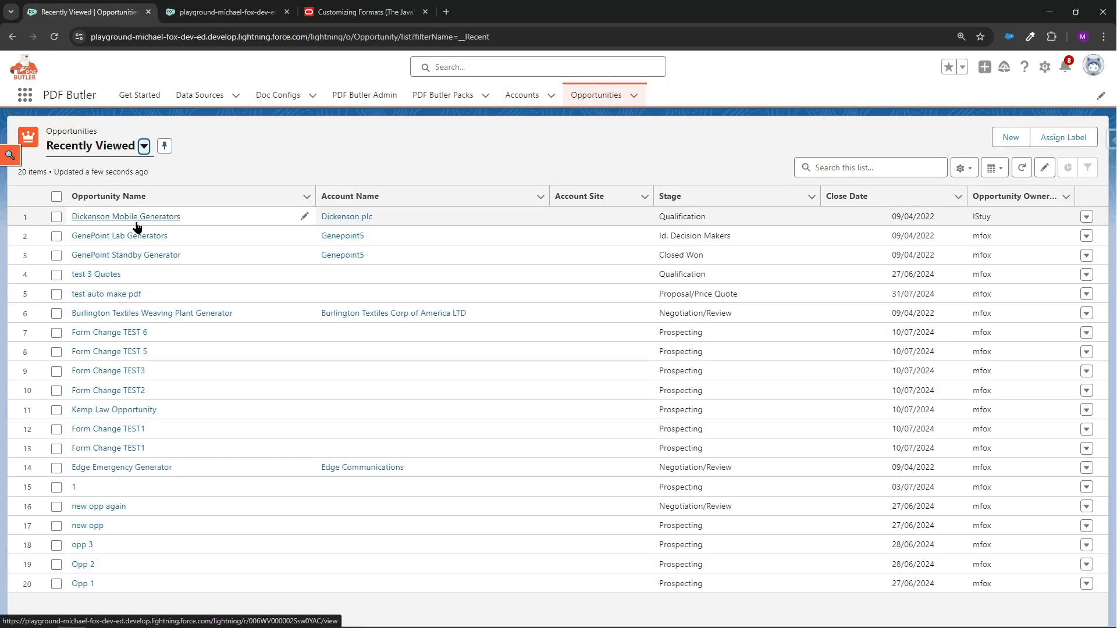
{"action": "left_click", "coordinate": [136, 220]}
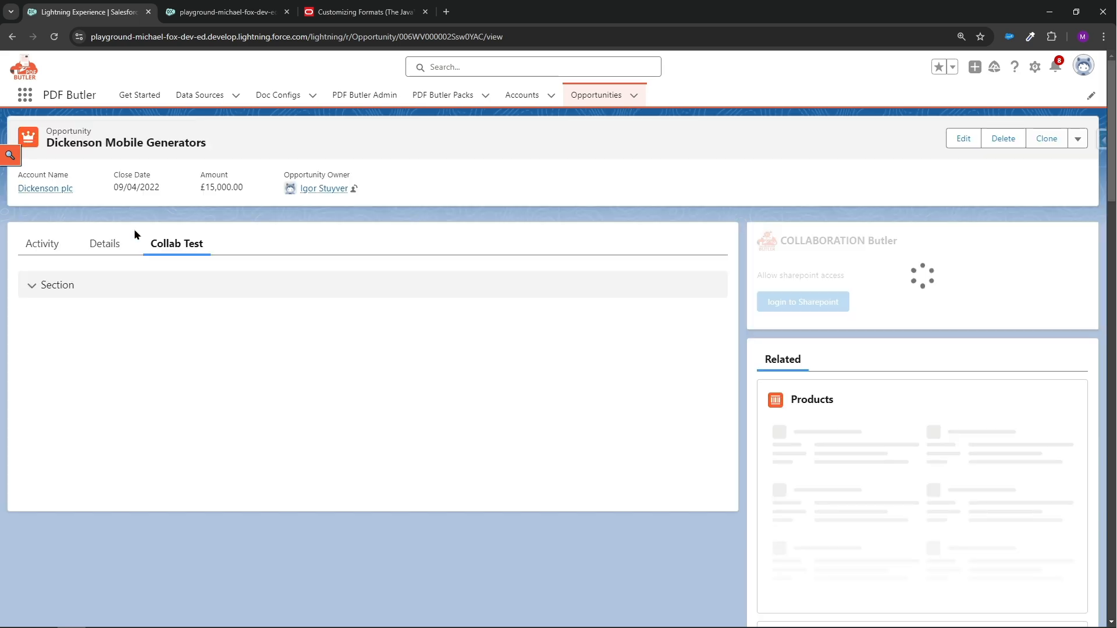
{"action": "left_click", "coordinate": [108, 278]}
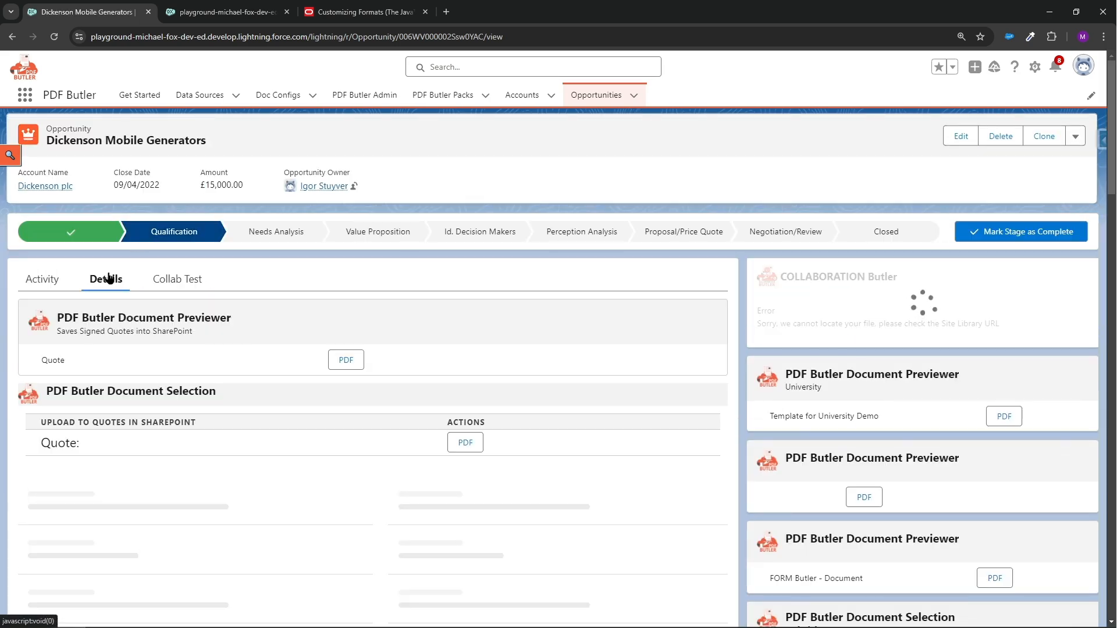
Preview the Quote template as a PDF from the Document Selection component, close the preview, and generate it as DOCX
{"action": "scroll", "coordinate": [919, 420], "scroll_direction": "down", "scroll_amount": 4}
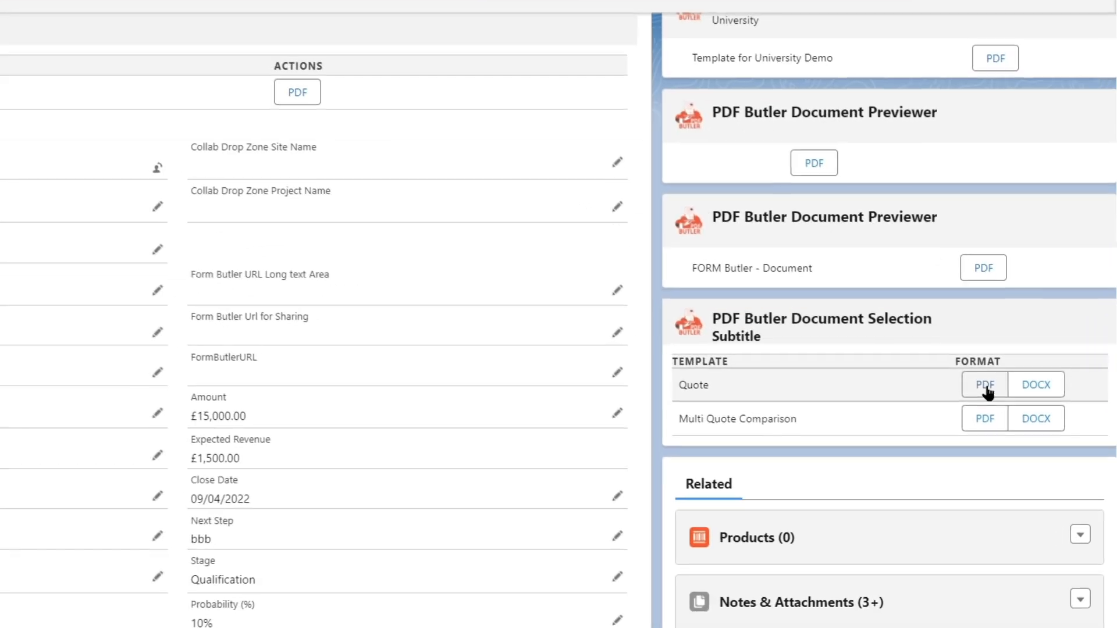
{"action": "left_click", "coordinate": [995, 427]}
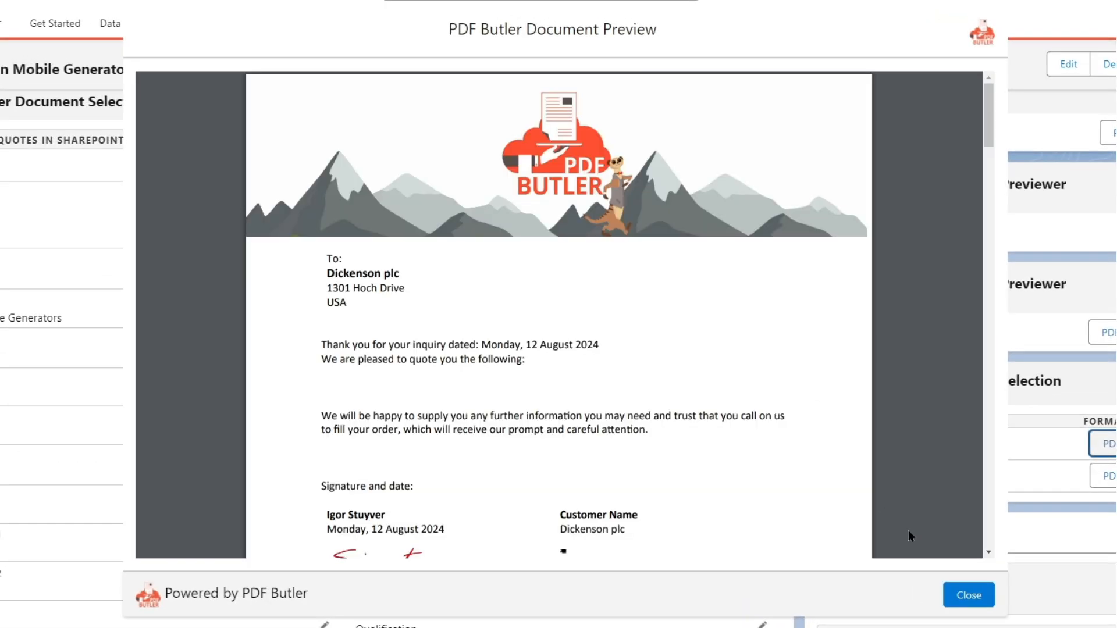
{"action": "left_click", "coordinate": [969, 595]}
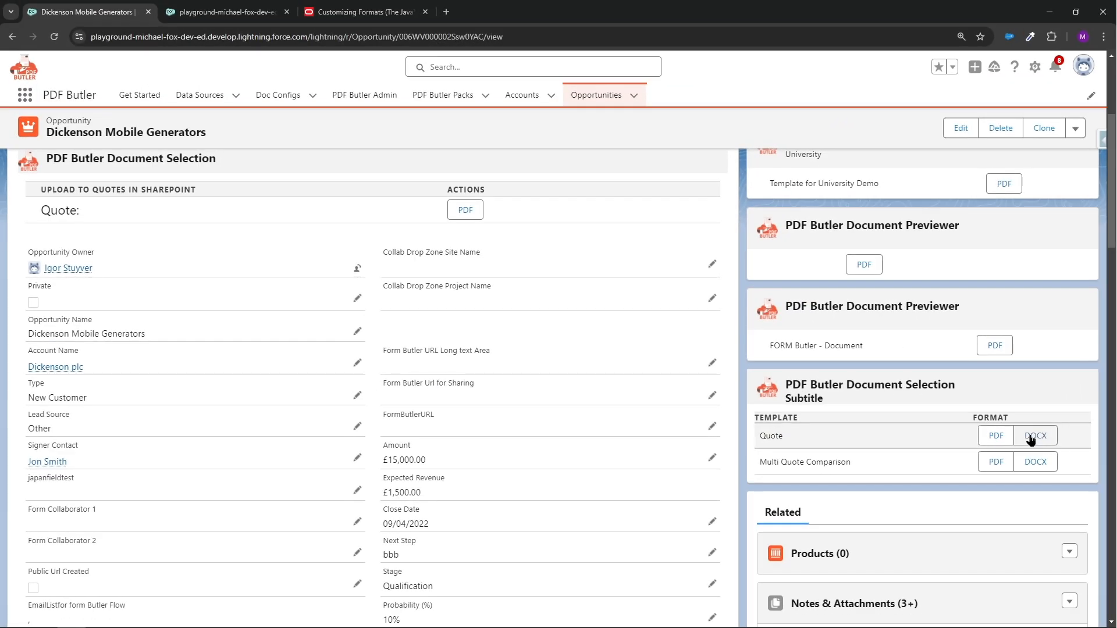
{"action": "left_click", "coordinate": [1030, 437]}
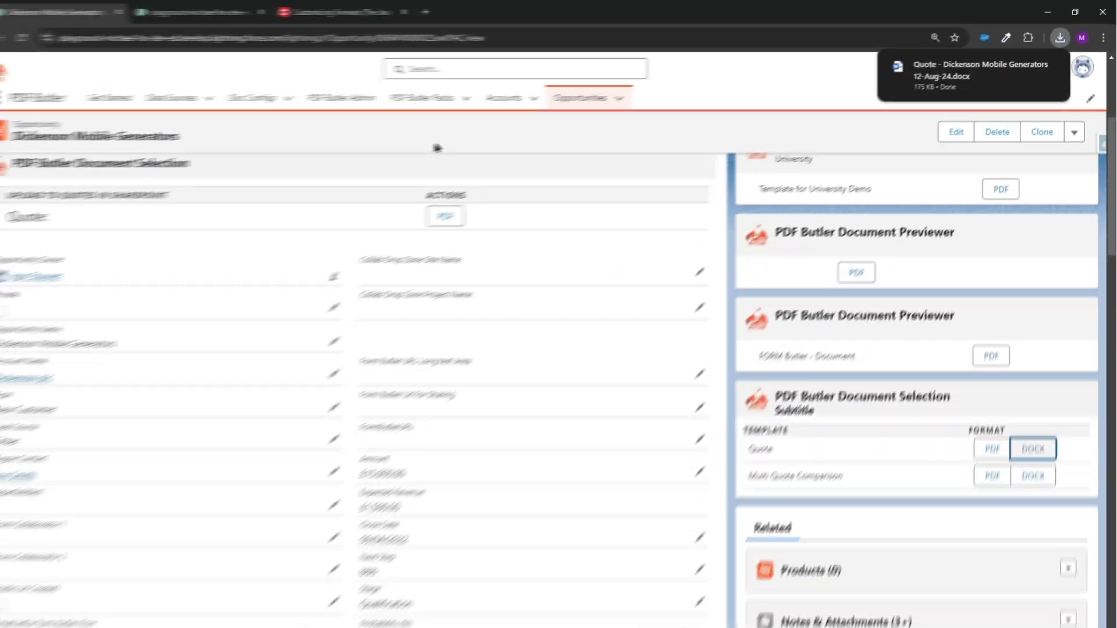
Open the list of all doc configs and examine the document title of FORM Butler - Email Basic
{"action": "left_click", "coordinate": [278, 95]}
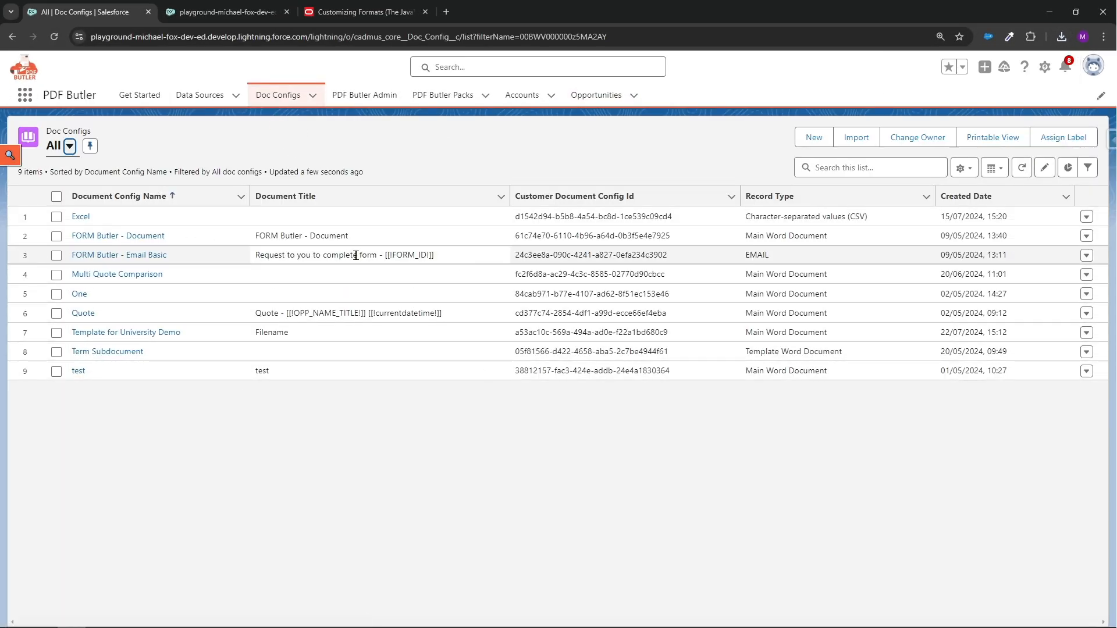
{"action": "double_click", "coordinate": [436, 255]}
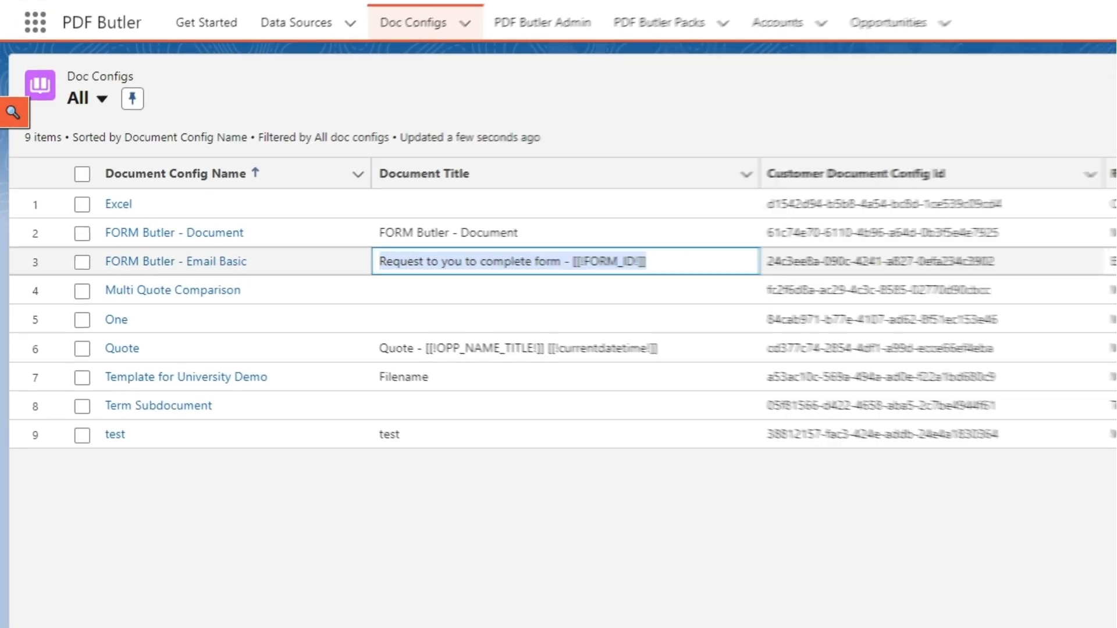